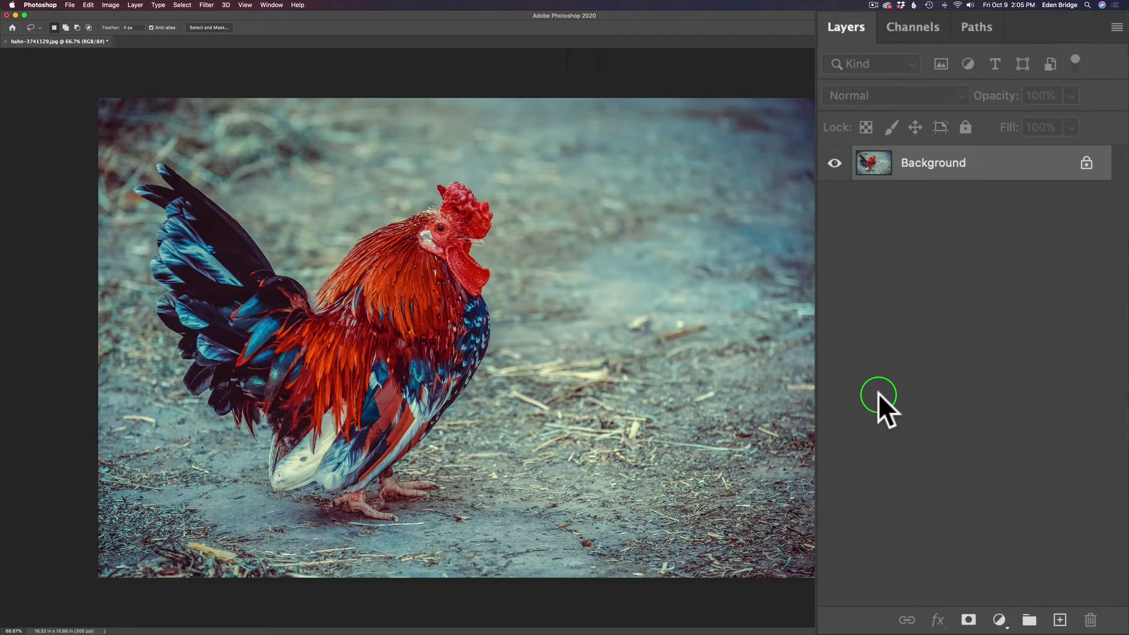
# Duplicate the photo onto a new layer and name it 'Studio 2'
pyautogui.press('super+j')
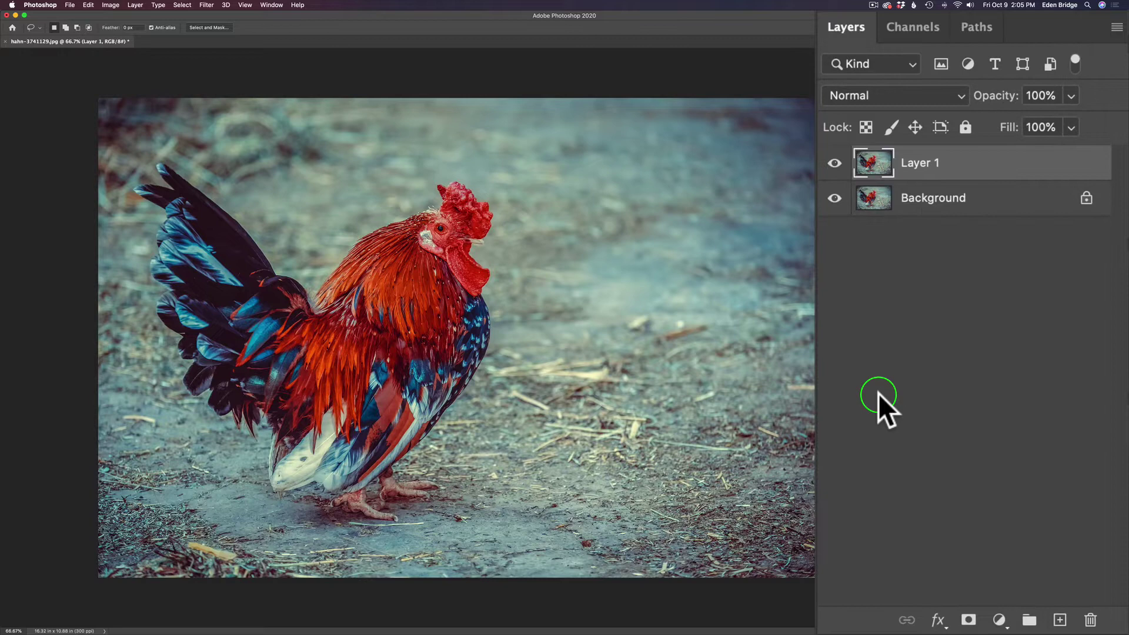
pyautogui.doubleClick(921, 163)
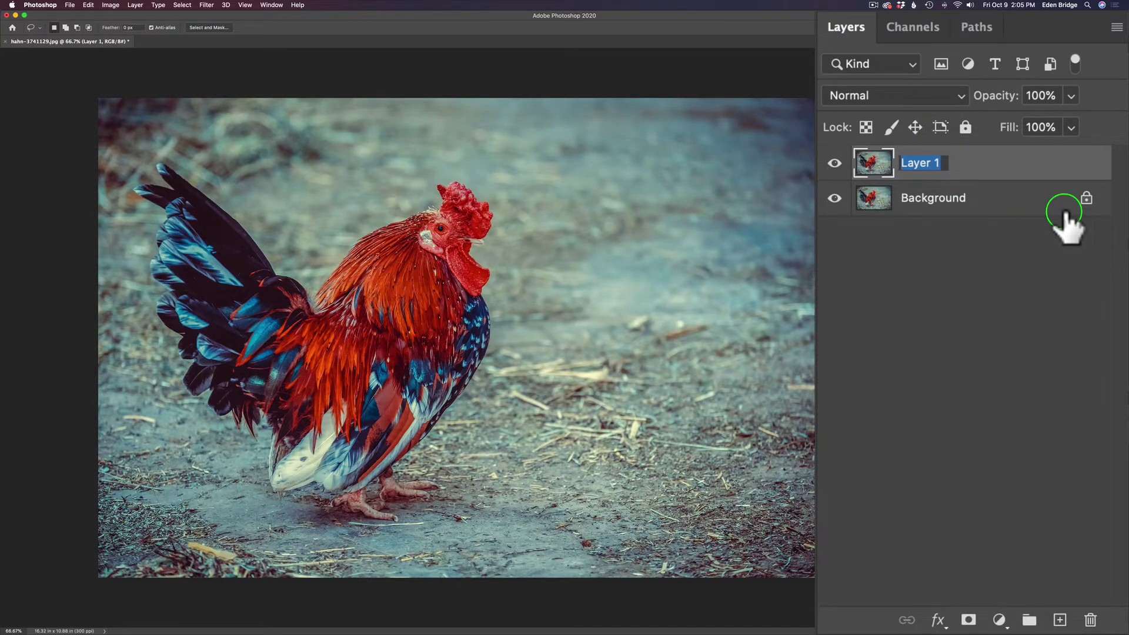
pyautogui.write('Studio 2')
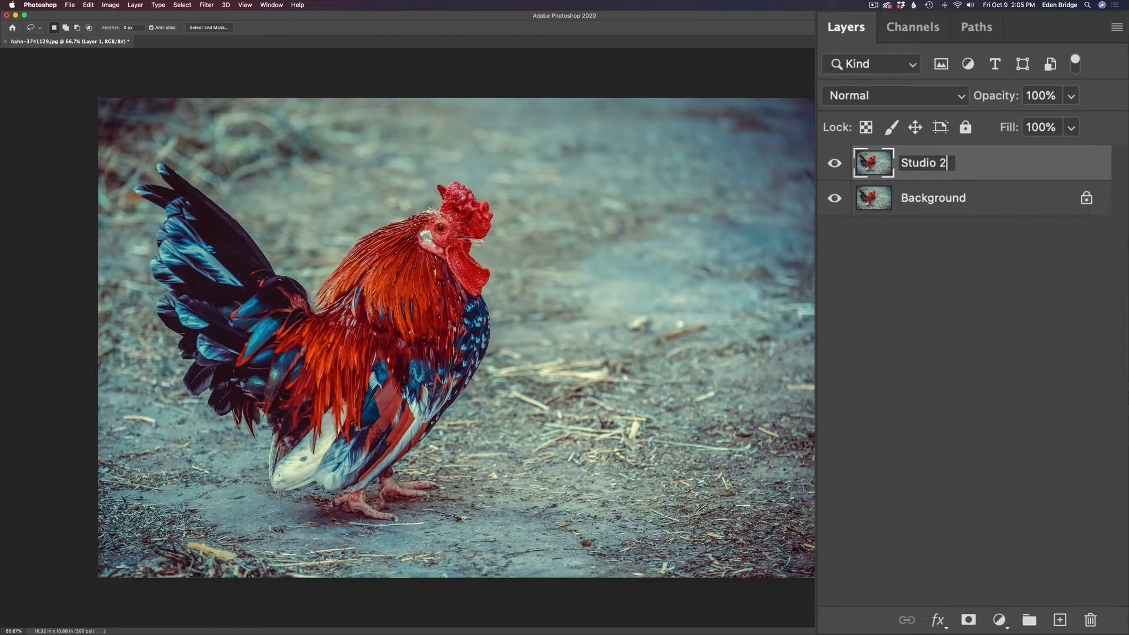
pyautogui.press('Return')
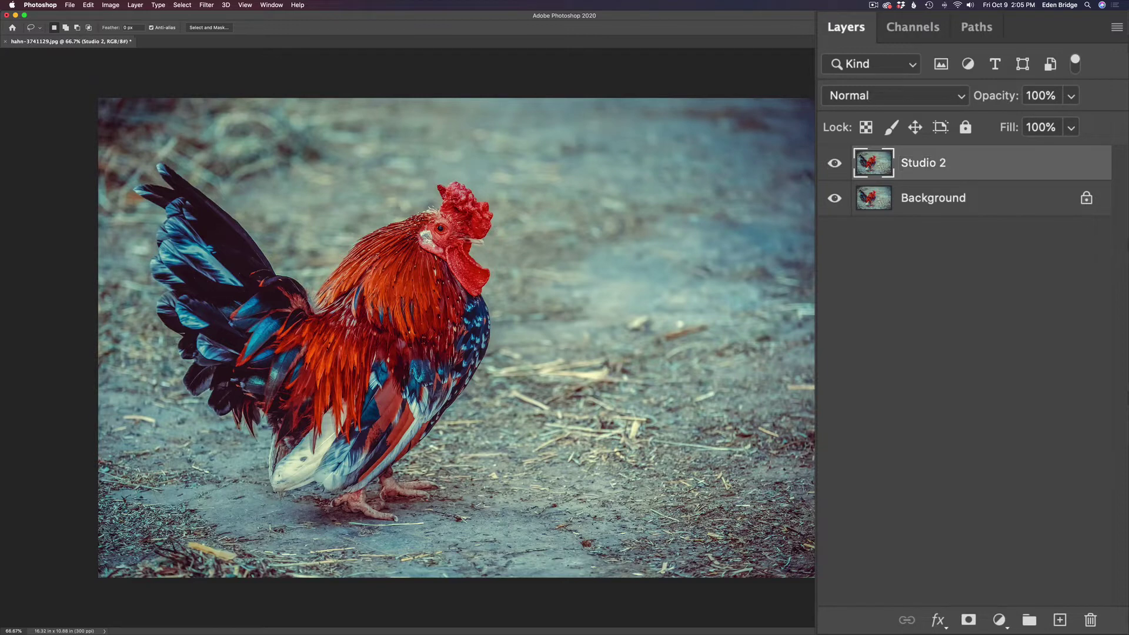
# Send the Studio 2 layer to Topaz Studio 2 from the Filter menu
pyautogui.click(207, 5)
pyautogui.moveTo(253, 276)
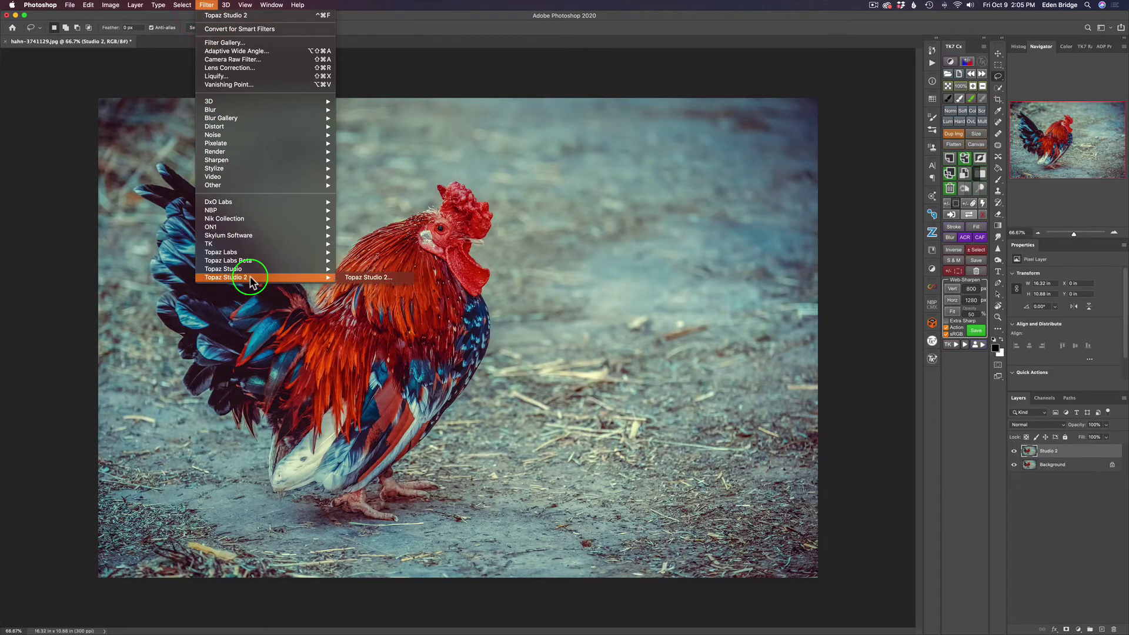
pyautogui.click(381, 277)
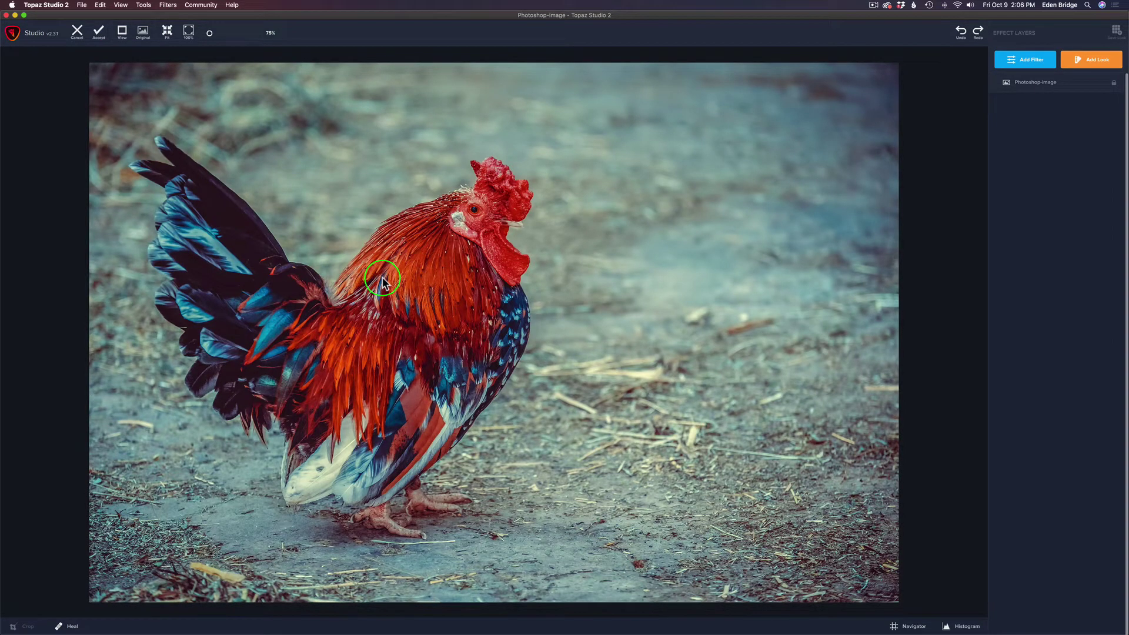
# Add the Impression filter and set its Texture Background Type to Original
pyautogui.click(1035, 62)
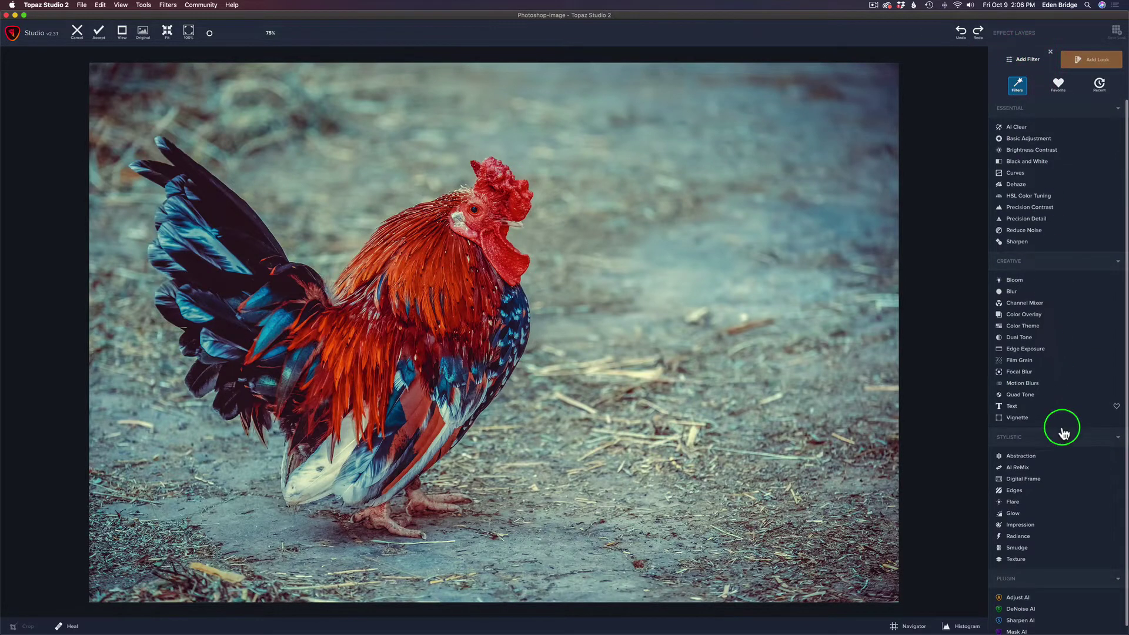
pyautogui.click(1033, 527)
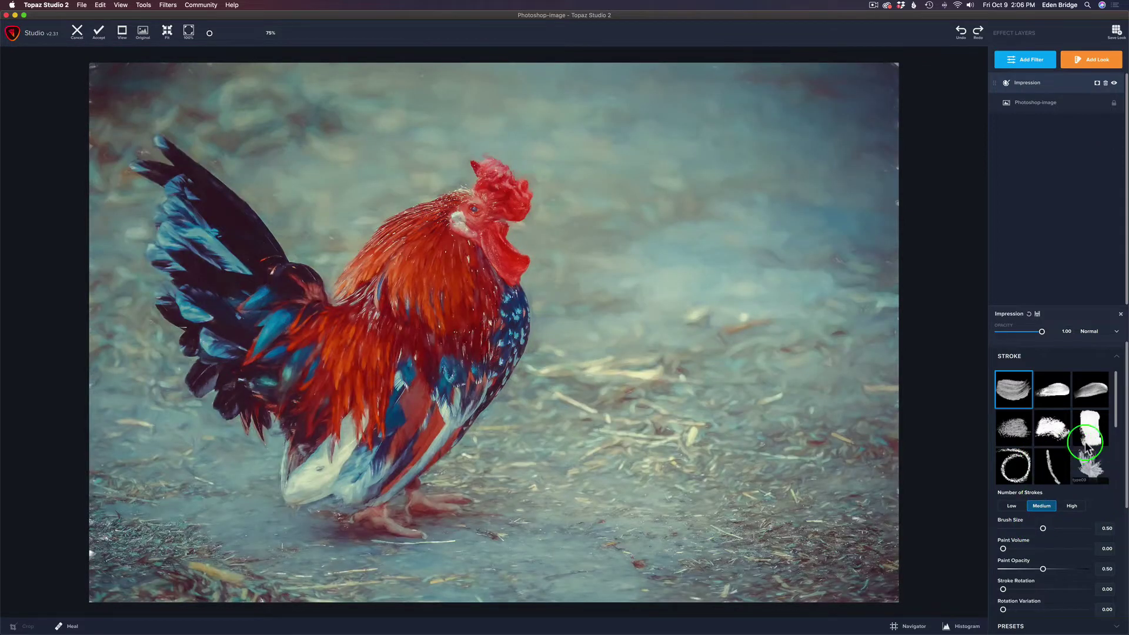
pyautogui.moveTo(1123, 431); pyautogui.dragTo(1114, 555)
pyautogui.click(1044, 591)
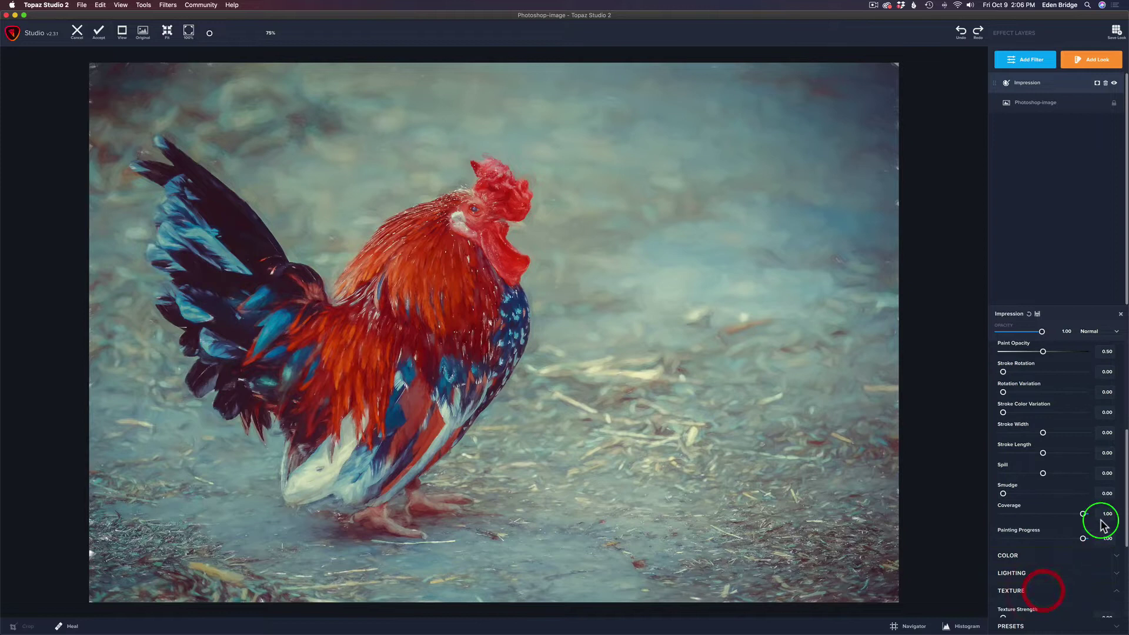
pyautogui.moveTo(1117, 499); pyautogui.dragTo(1120, 596)
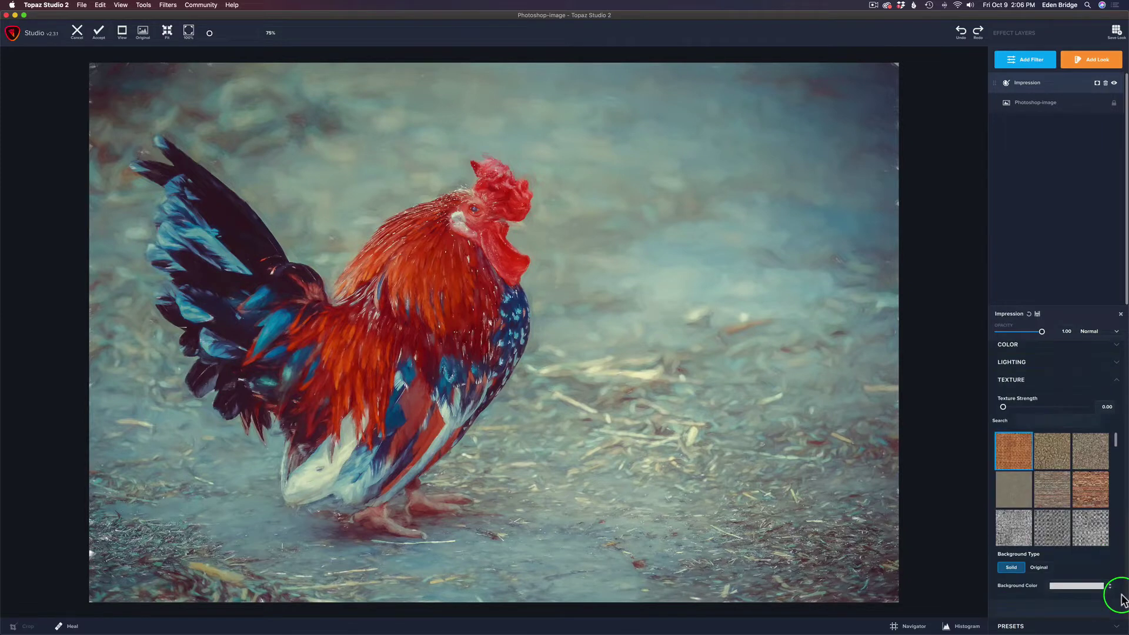
pyautogui.click(1037, 567)
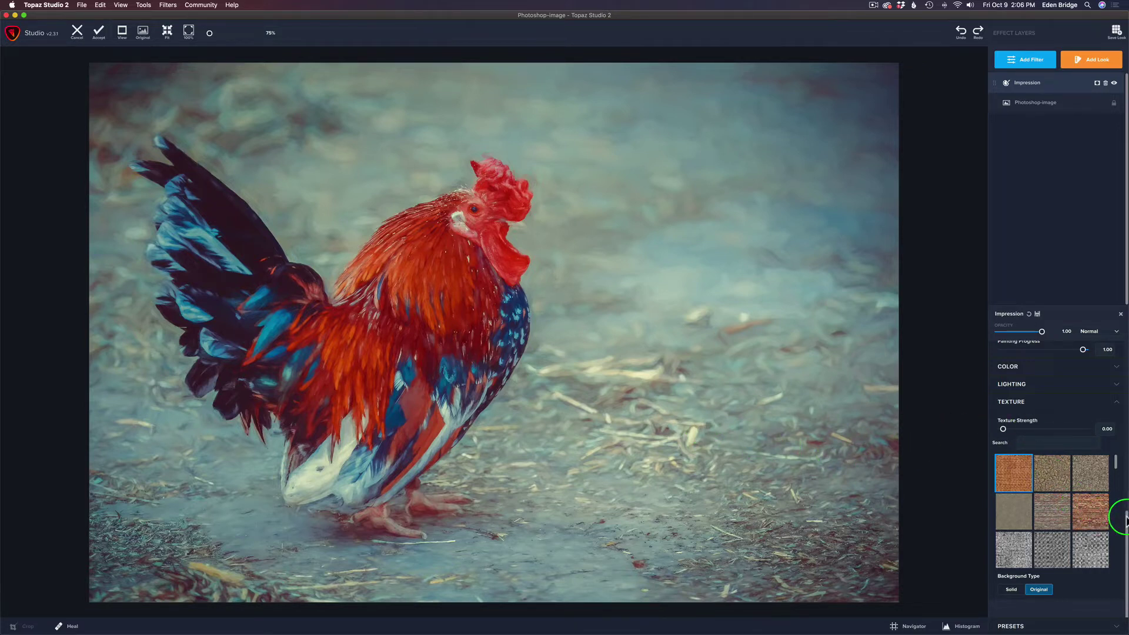
# Set the Impression Number of Strokes to Low after trying High
pyautogui.moveTo(1125, 519); pyautogui.dragTo(1118, 341)
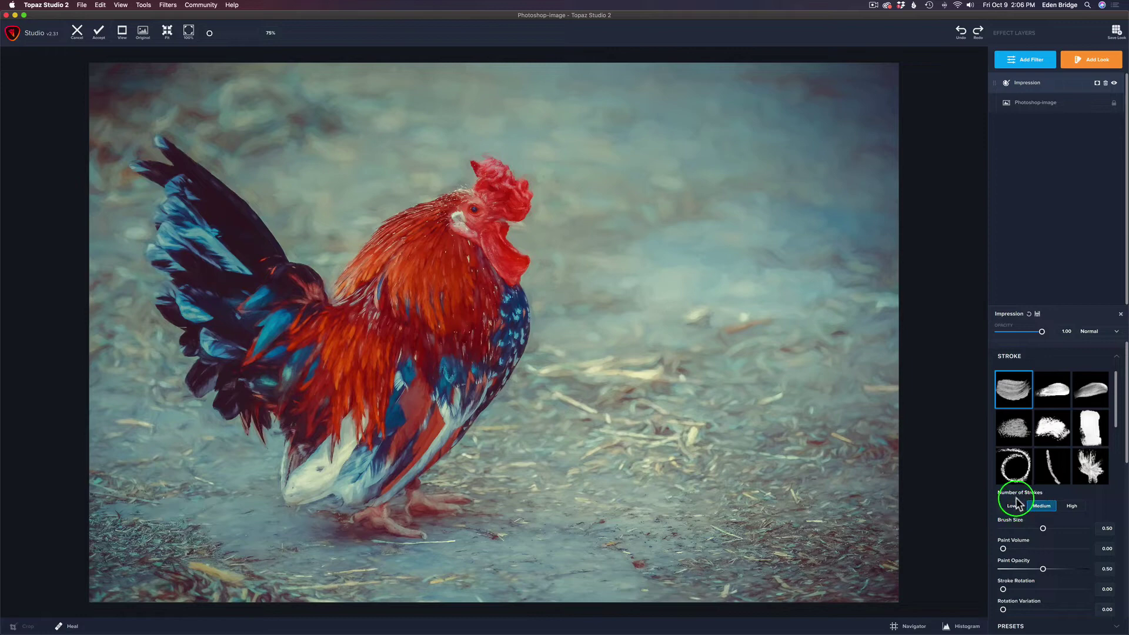
pyautogui.click(1076, 507)
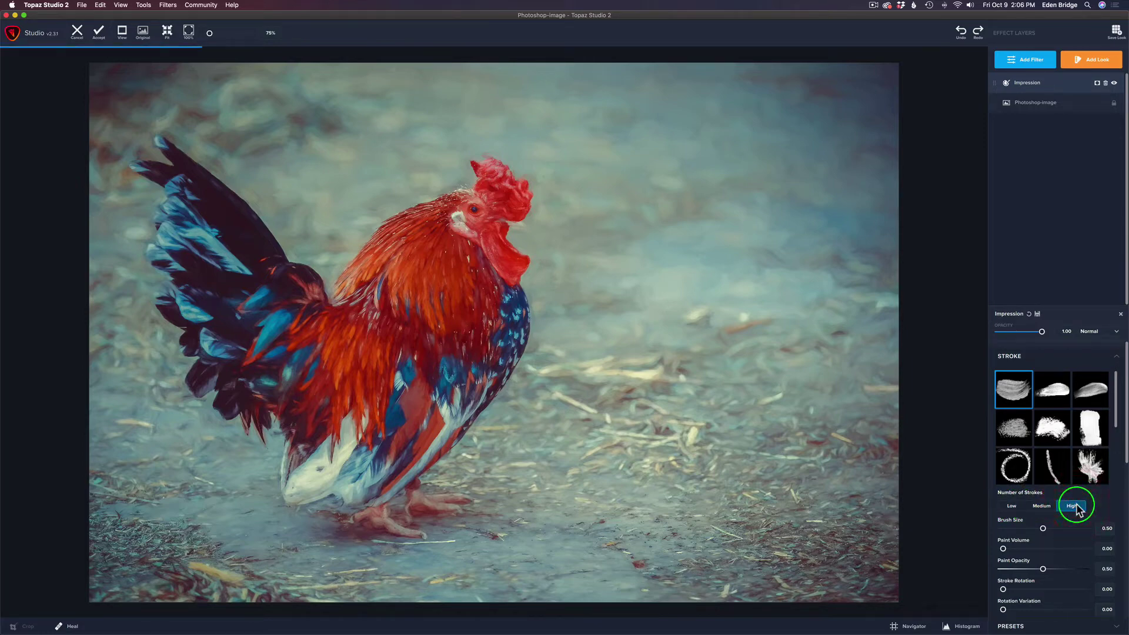
pyautogui.click(1014, 507)
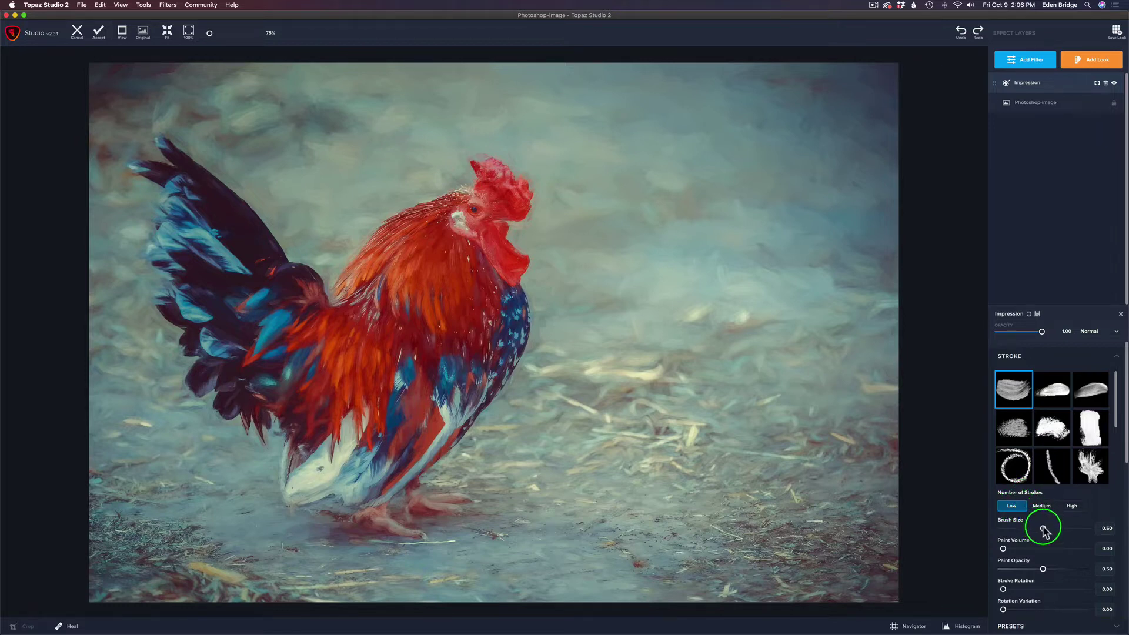
# Try the stroke style thumbnails, ending on the sixth (middle-right) style
pyautogui.click(1013, 398)
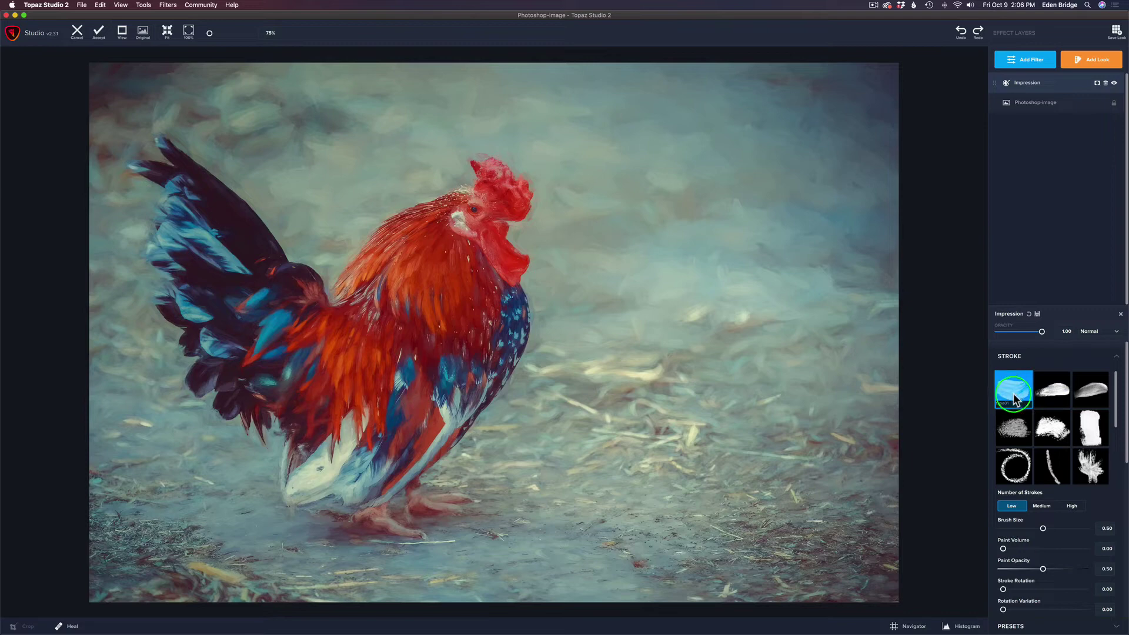
pyautogui.click(1052, 393)
pyautogui.click(1086, 389)
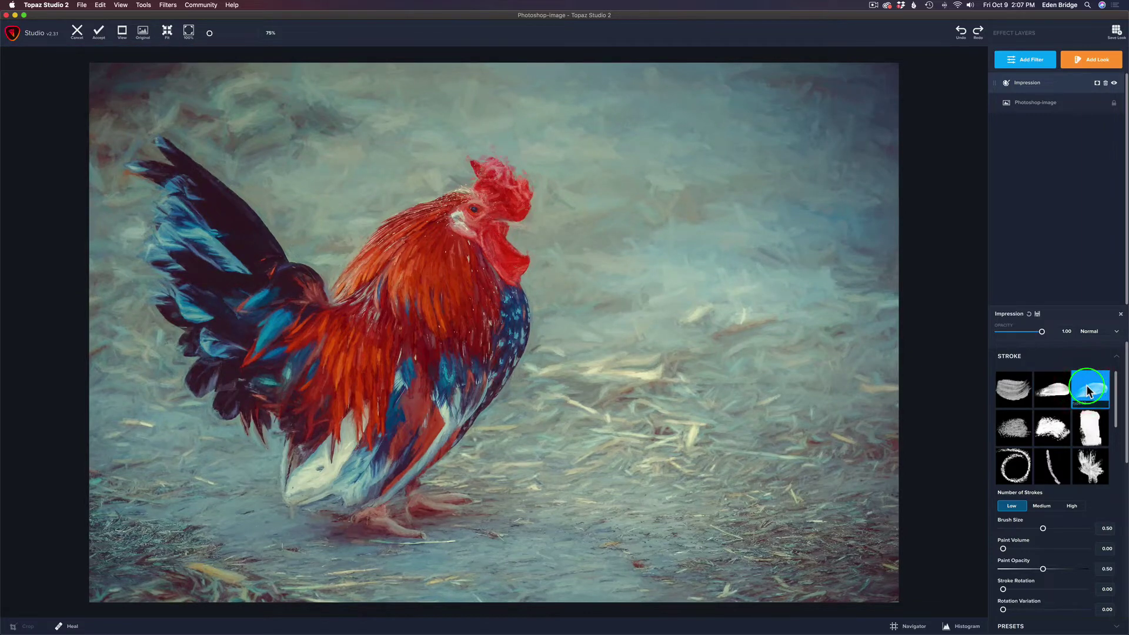
pyautogui.click(1052, 425)
pyautogui.click(1054, 424)
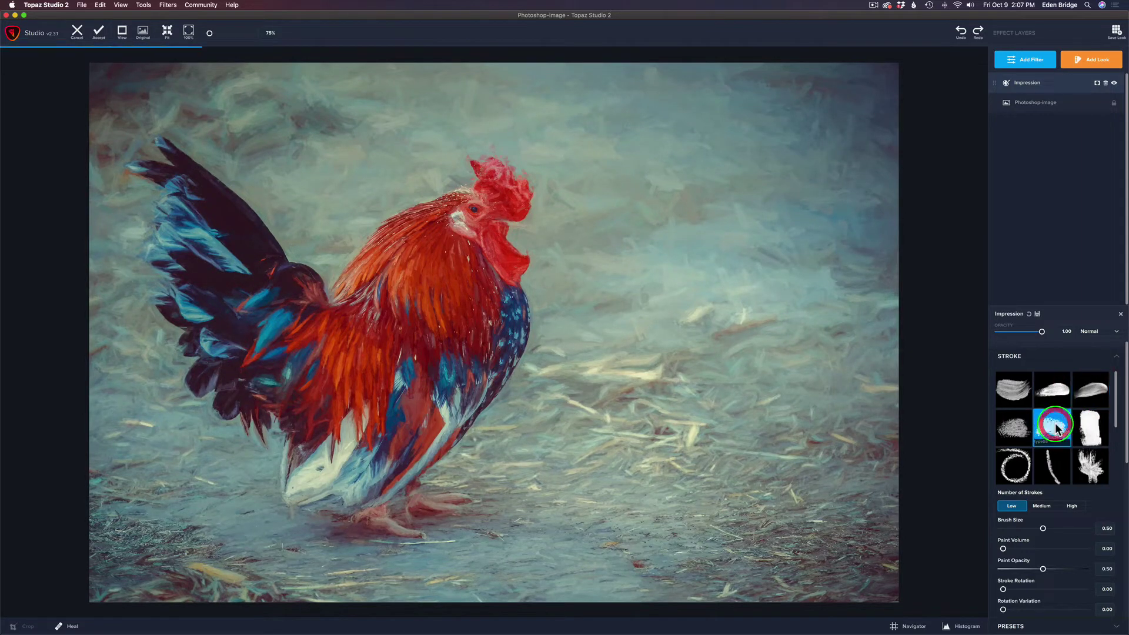
pyautogui.click(1088, 425)
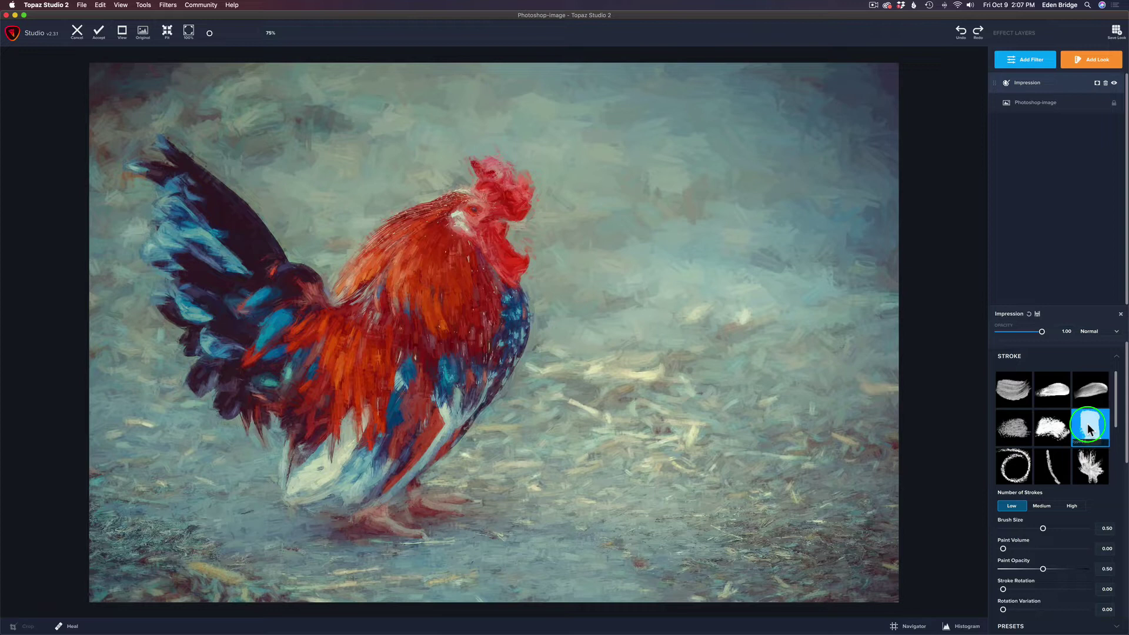
# Switch the Impression stroke to the third (top-right) style after comparing it with the sixth
pyautogui.moveTo(1122, 391)
pyautogui.mouseDown()
pyautogui.moveTo(1117, 461)
pyautogui.moveTo(1119, 403)
pyautogui.mouseUp()
pyautogui.moveTo(1044, 437)
pyautogui.mouseDown()
pyautogui.moveTo(1046, 486)
pyautogui.moveTo(1017, 480)
pyautogui.moveTo(1069, 481)
pyautogui.mouseUp()
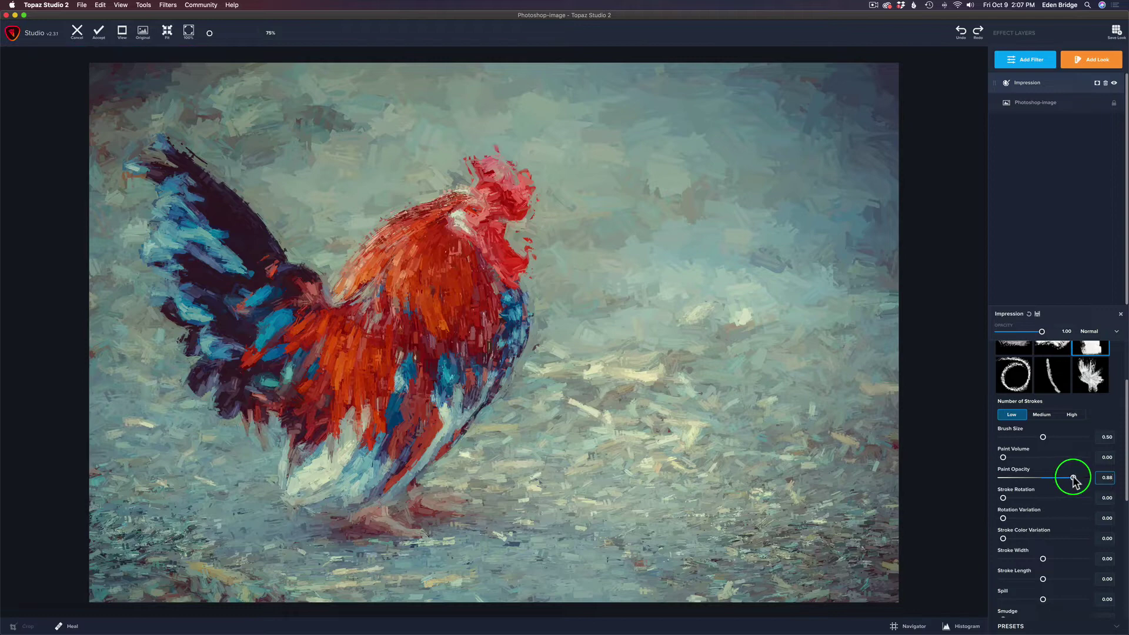
pyautogui.click(1070, 477)
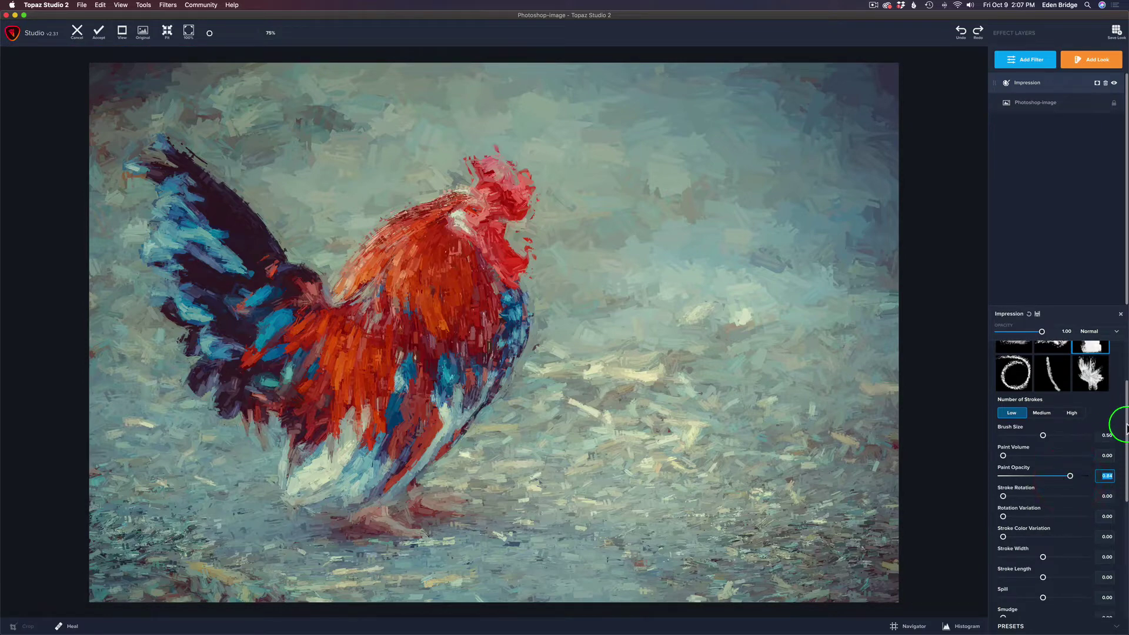
pyautogui.scroll(3, 1117, 412)
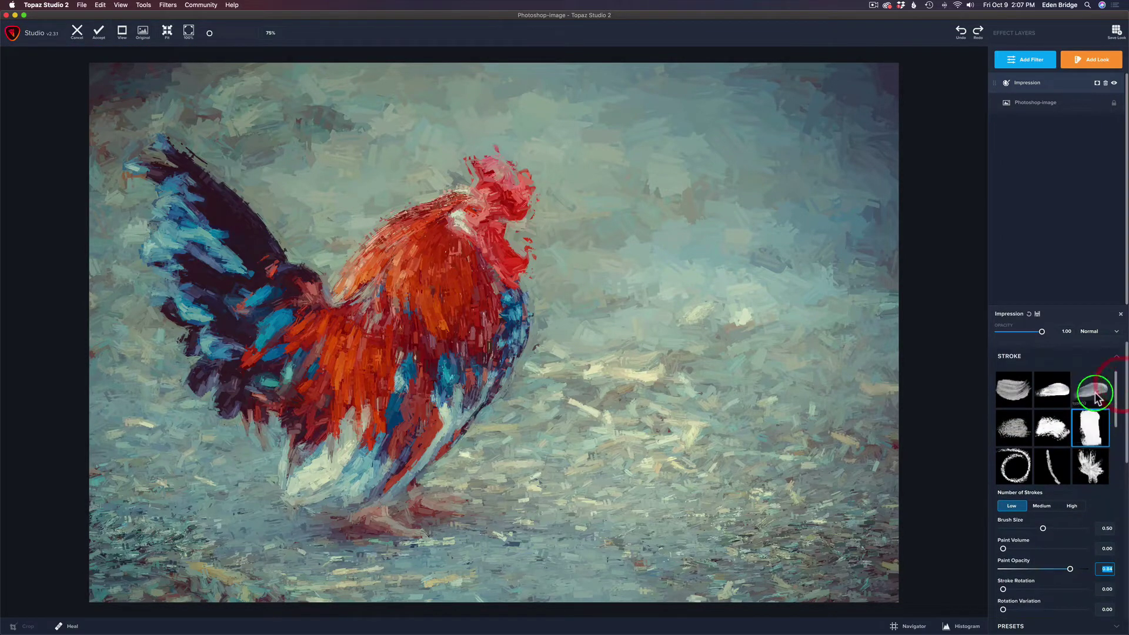
pyautogui.click(1095, 395)
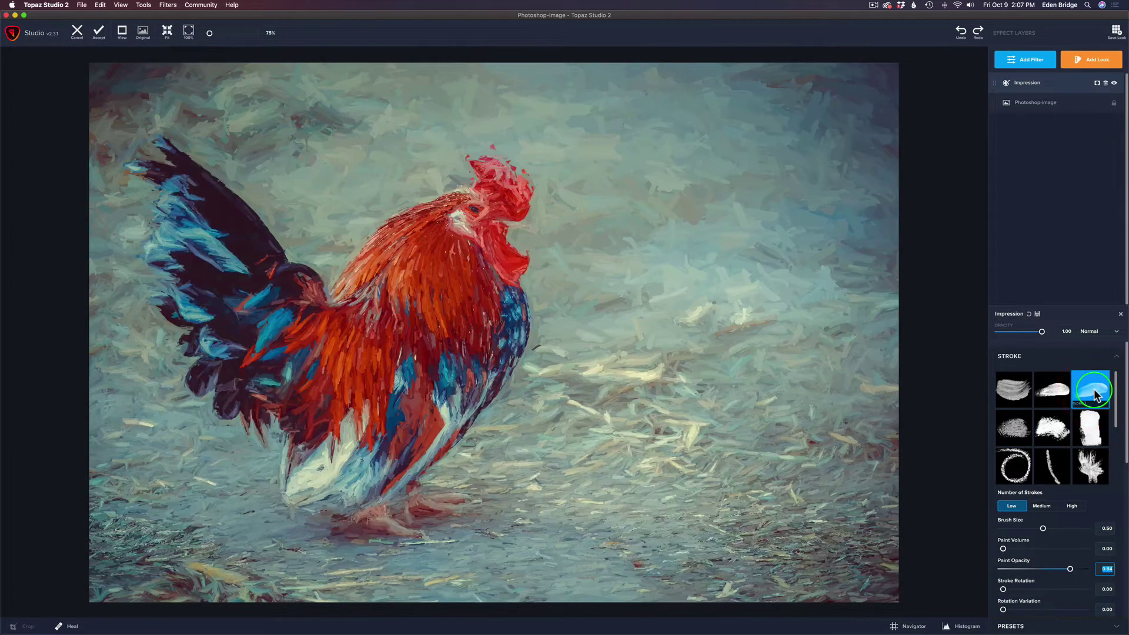
pyautogui.click(1093, 429)
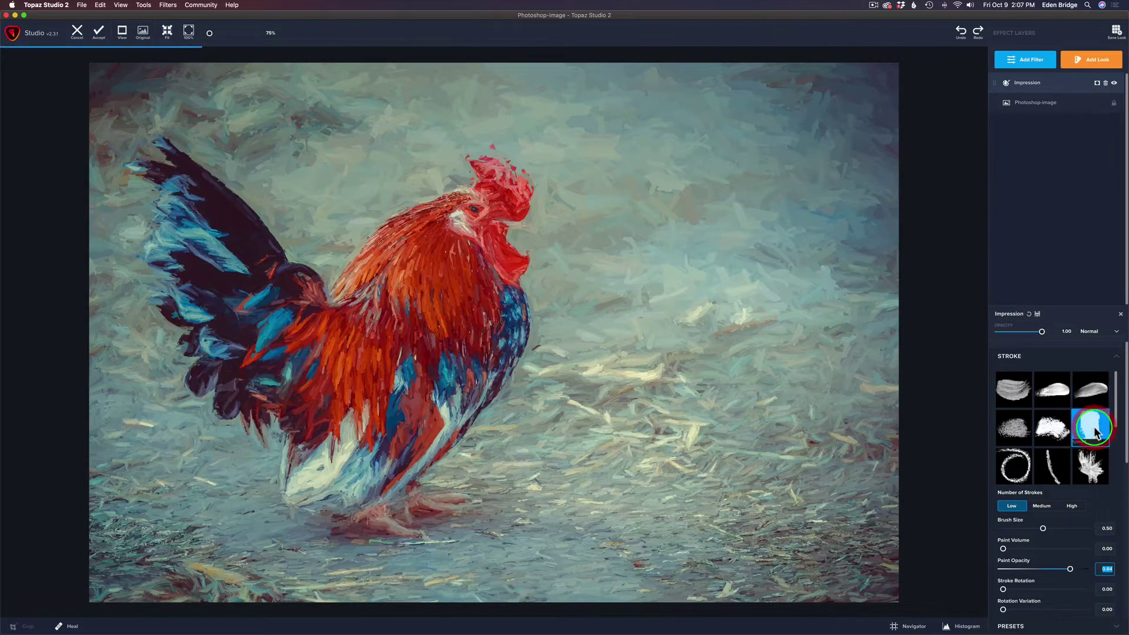
pyautogui.click(1096, 387)
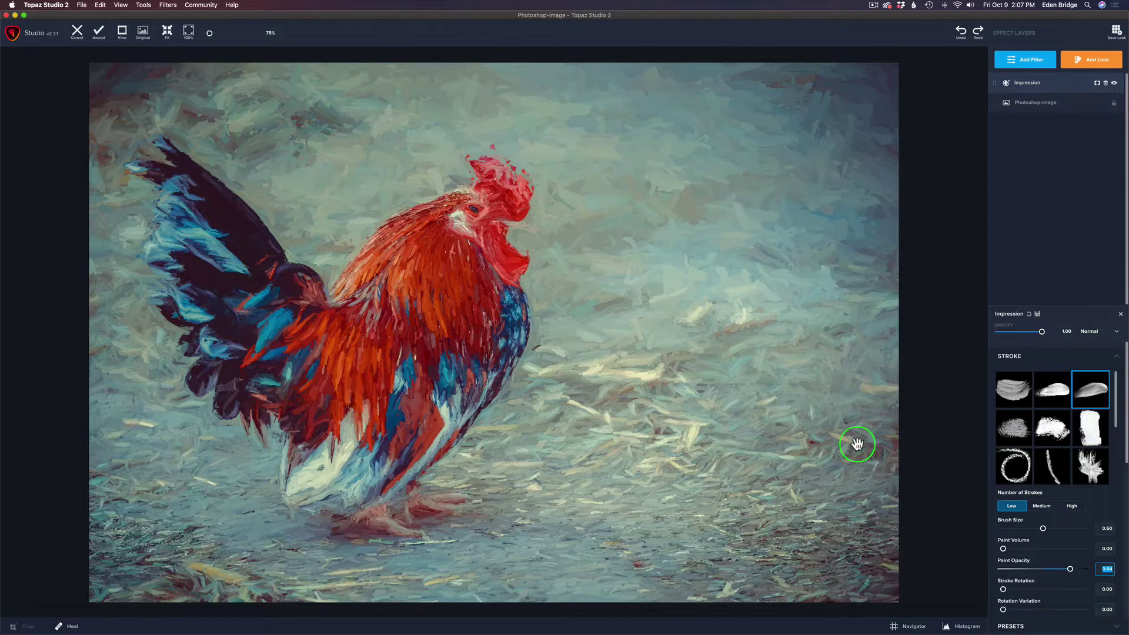
# Raise Paint Opacity to 0.88 and set Brush Size to 0.28
pyautogui.moveTo(1125, 410); pyautogui.dragTo(1125, 467)
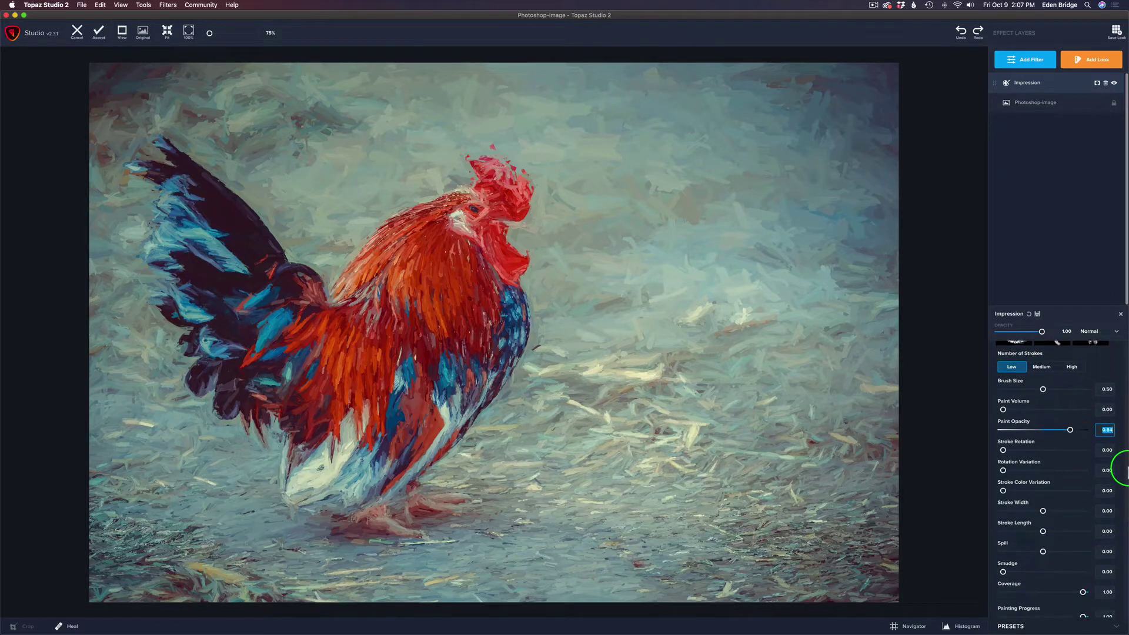
pyautogui.click(1069, 430)
pyautogui.moveTo(1069, 430)
pyautogui.mouseDown()
pyautogui.moveTo(1081, 430)
pyautogui.moveTo(1041, 431)
pyautogui.moveTo(1075, 430)
pyautogui.mouseUp()
pyautogui.click(1107, 430)
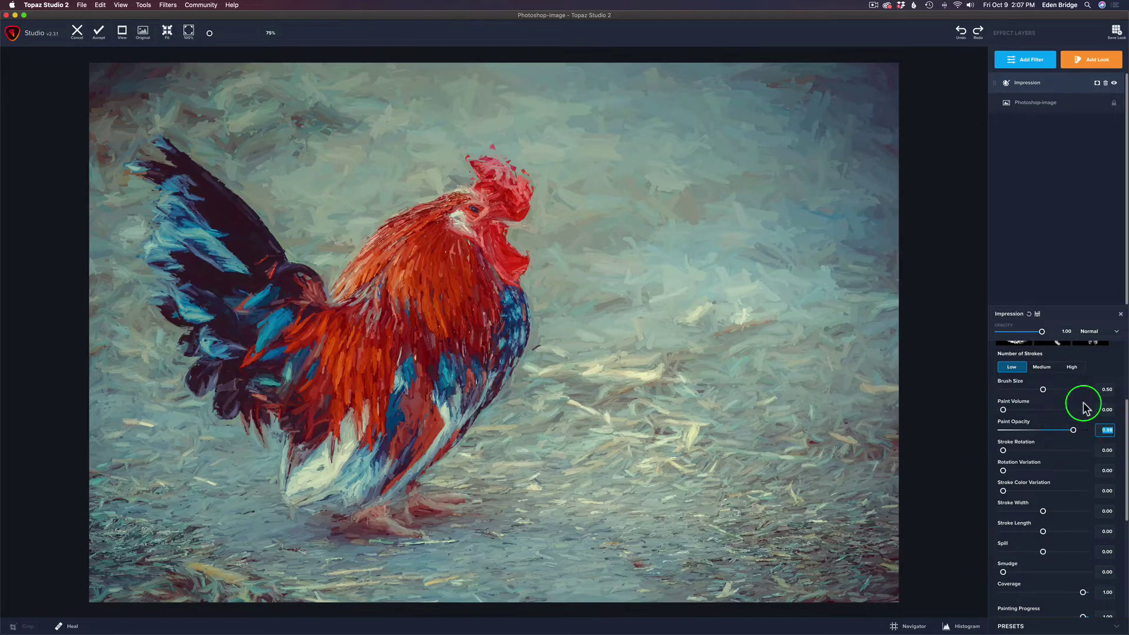
pyautogui.moveTo(1051, 394)
pyautogui.mouseDown()
pyautogui.moveTo(1064, 396)
pyautogui.moveTo(1026, 395)
pyautogui.mouseUp()
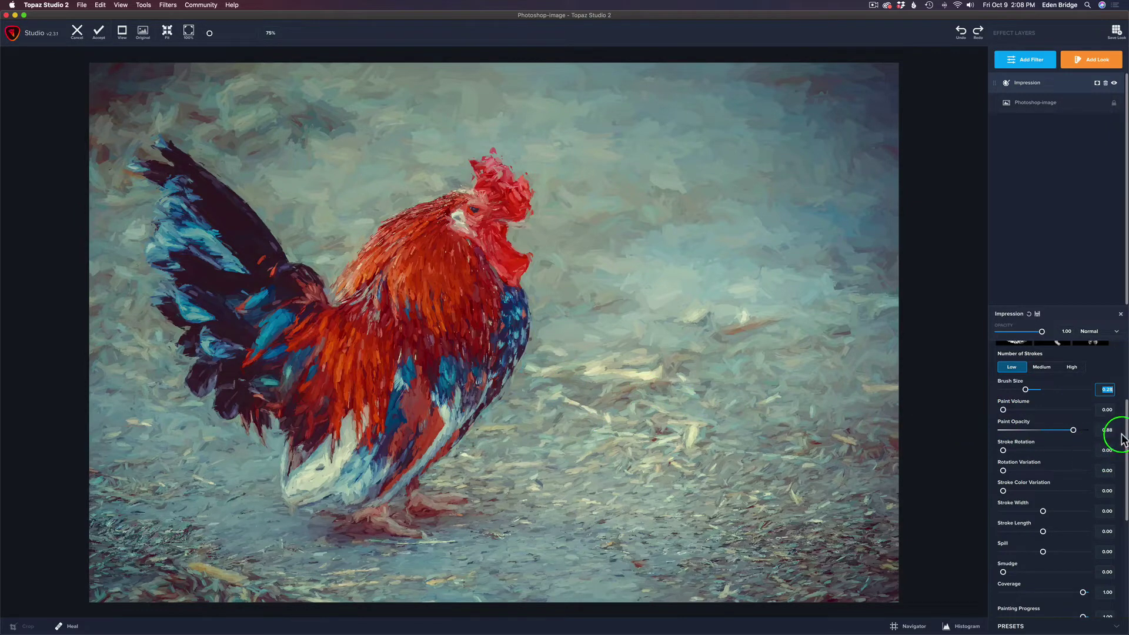
# Set Impression Stroke Width to -0.15 and Stroke Length to 0.06
pyautogui.moveTo(1126, 437); pyautogui.dragTo(1123, 469)
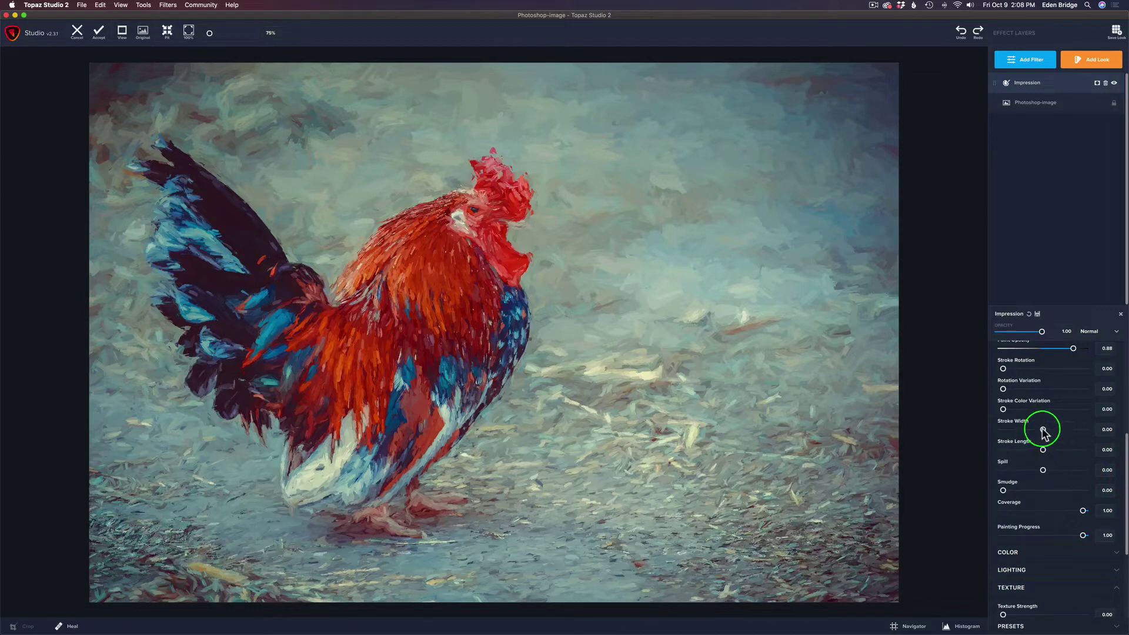
pyautogui.moveTo(1043, 429)
pyautogui.mouseDown()
pyautogui.moveTo(1078, 431)
pyautogui.moveTo(1022, 433)
pyautogui.moveTo(1067, 453)
pyautogui.moveTo(1044, 453)
pyautogui.moveTo(1103, 449)
pyautogui.mouseUp()
pyautogui.click(1042, 450)
pyautogui.moveTo(617, 252)
pyautogui.mouseDown()
pyautogui.moveTo(538, 254)
pyautogui.moveTo(494, 168)
pyautogui.moveTo(474, 164)
pyautogui.moveTo(514, 206)
pyautogui.moveTo(985, 366)
pyautogui.mouseUp()
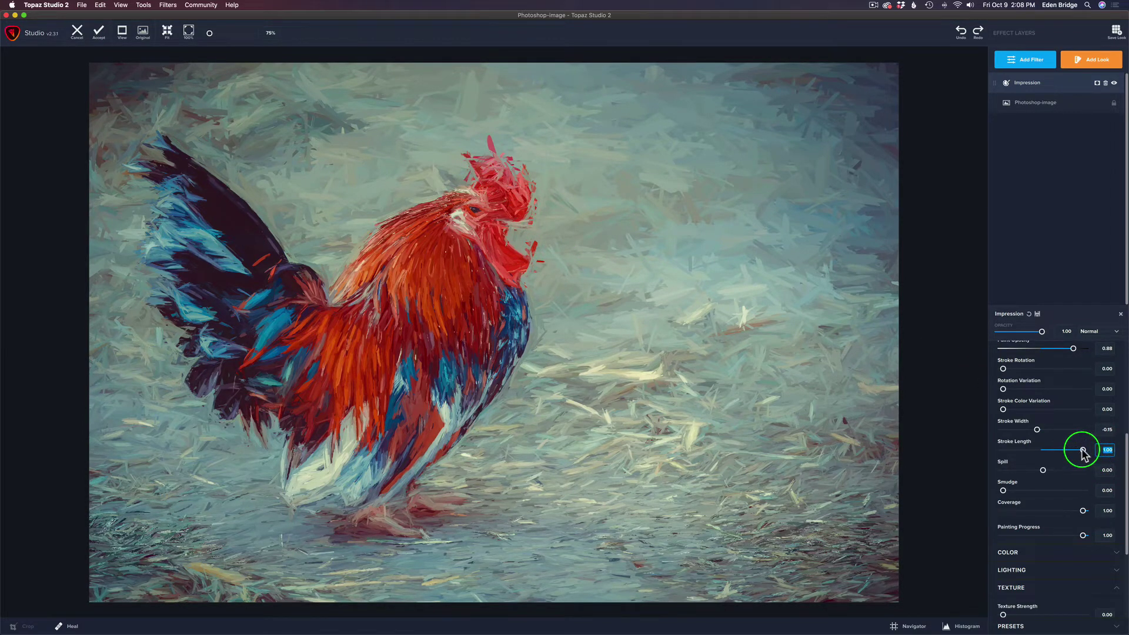
pyautogui.moveTo(1081, 449)
pyautogui.mouseDown()
pyautogui.moveTo(1021, 451)
pyautogui.moveTo(1047, 453)
pyautogui.mouseUp()
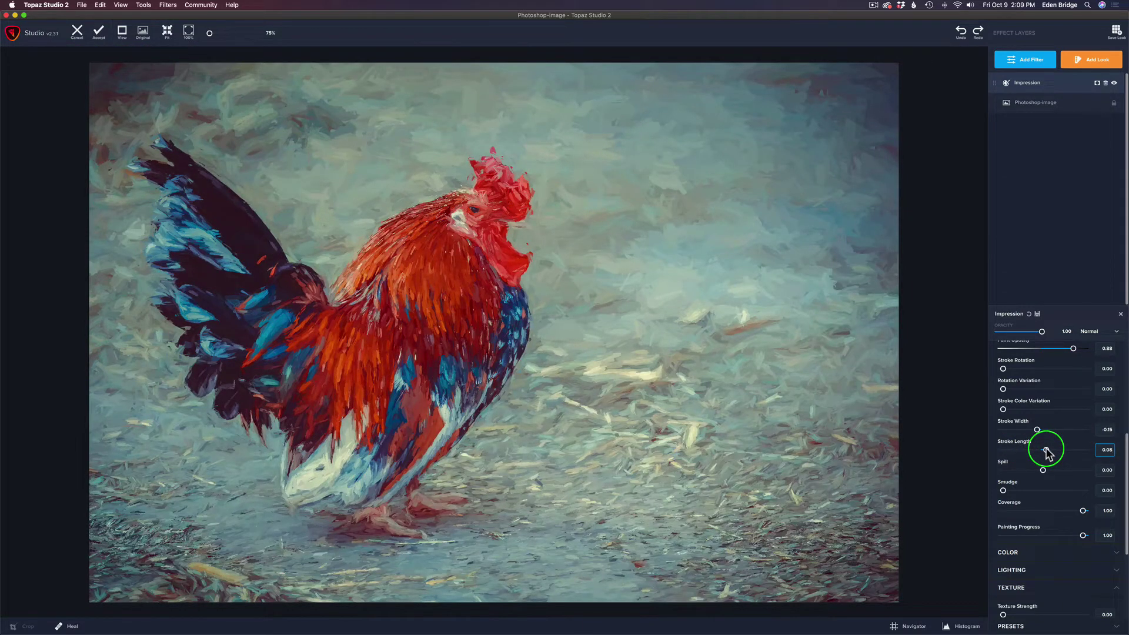
pyautogui.moveTo(1047, 453); pyautogui.dragTo(1045, 450)
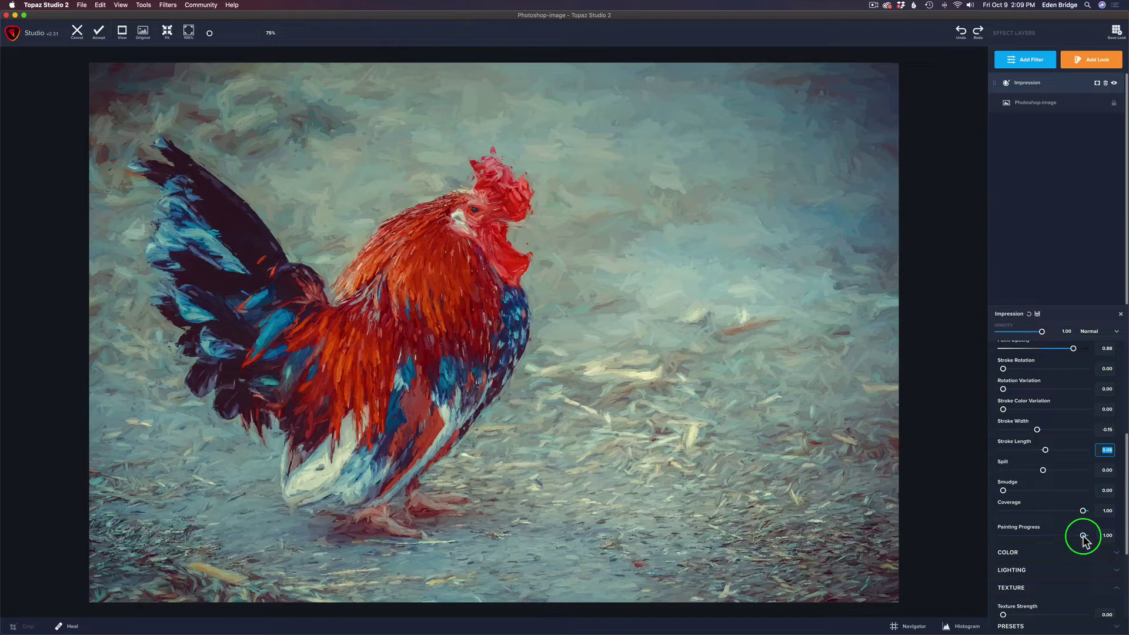
# Drag Painting Progress down past 0.74 to roughly 0.69–0.70
pyautogui.moveTo(1085, 539); pyautogui.dragTo(1061, 537)
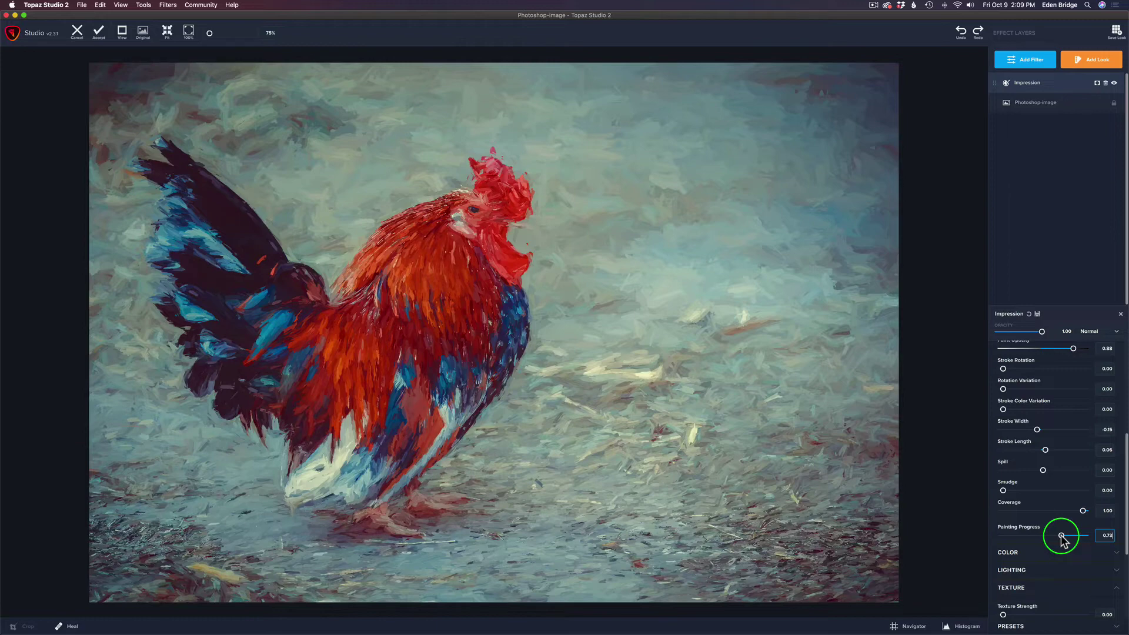
pyautogui.moveTo(1062, 537); pyautogui.dragTo(1057, 539)
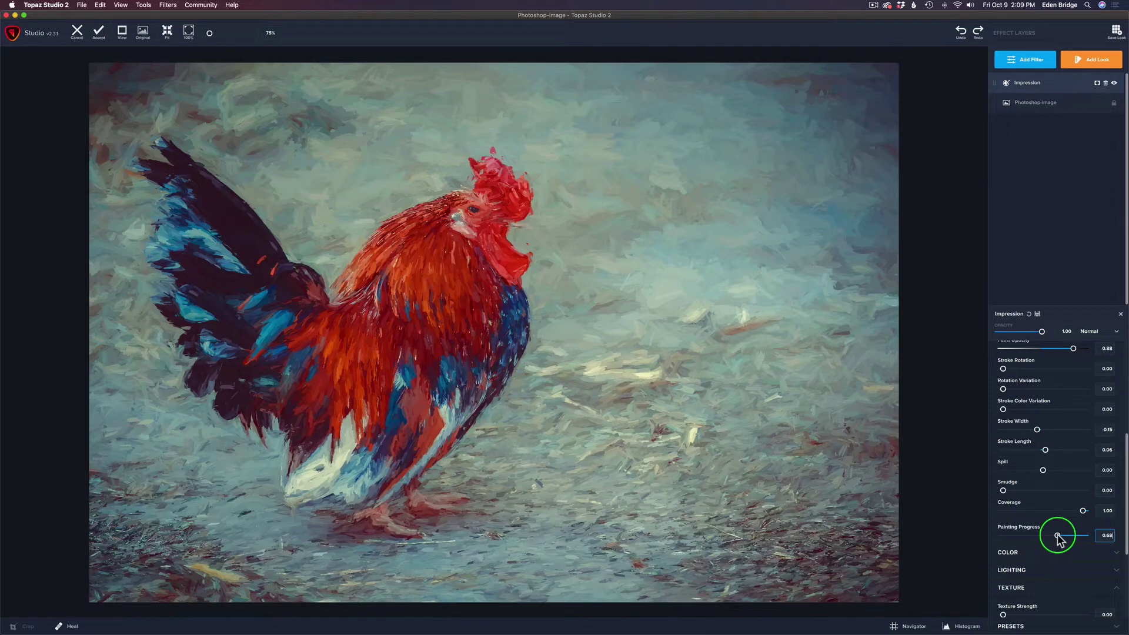
pyautogui.moveTo(1058, 539); pyautogui.dragTo(1059, 537)
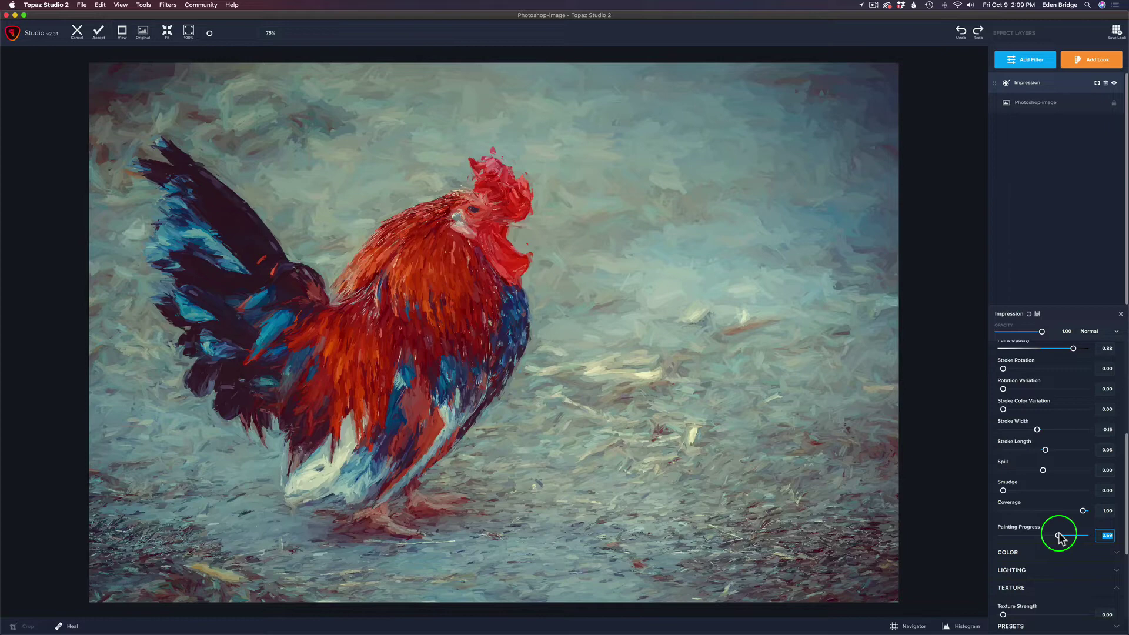
# Add a brush mask to Impression, paint over the eye and cheek, and set transparency about 0.56
pyautogui.click(1097, 84)
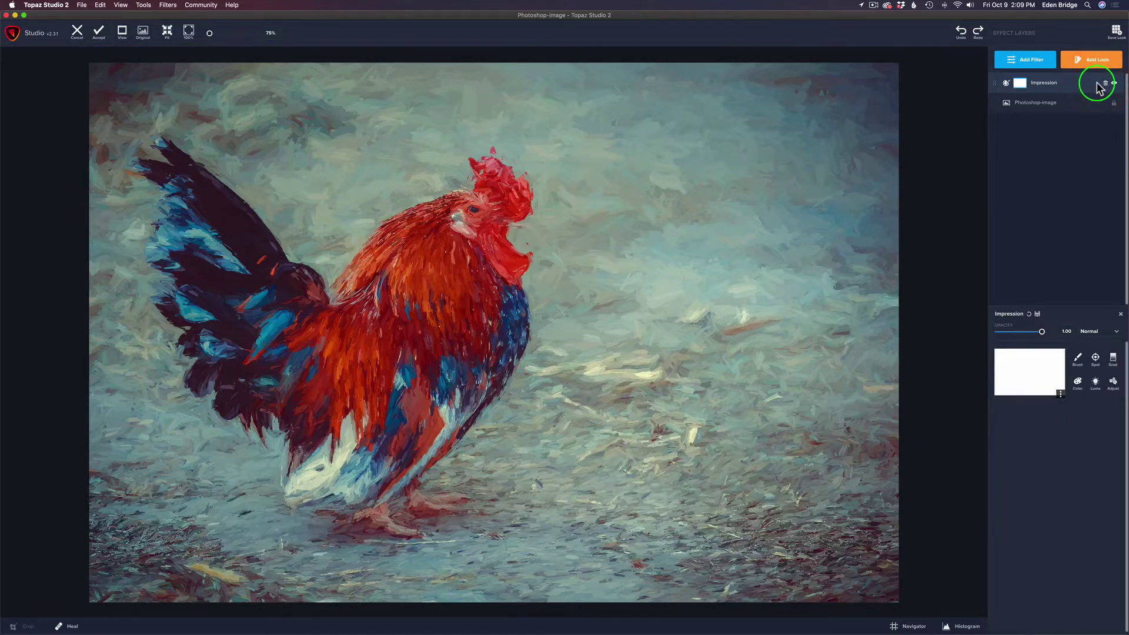
pyautogui.click(1076, 359)
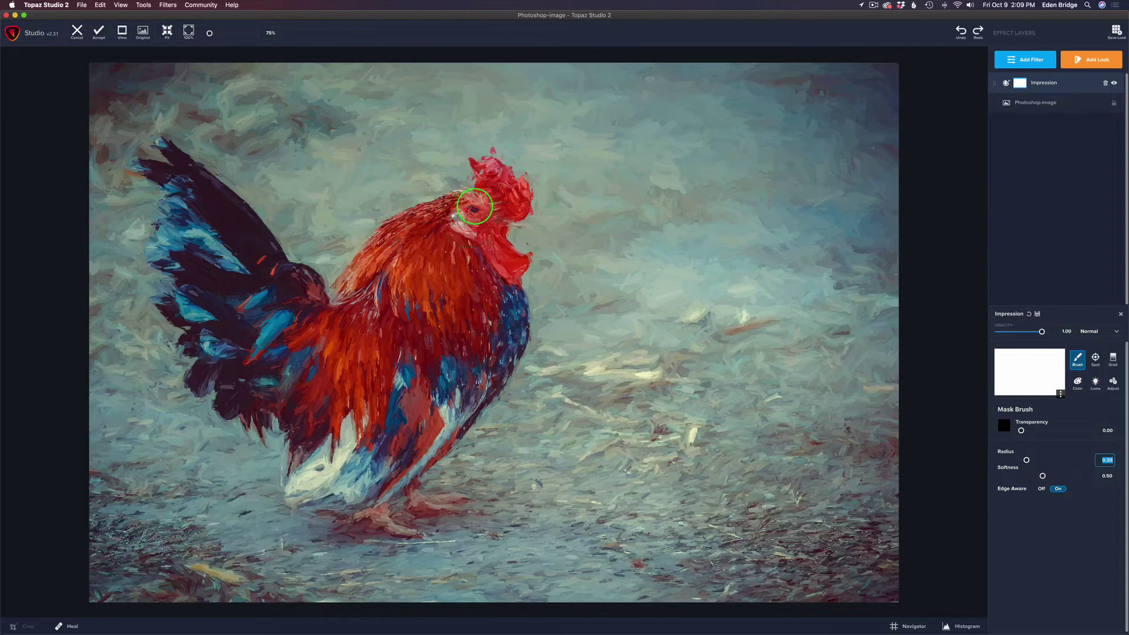
pyautogui.moveTo(488, 218)
pyautogui.mouseDown()
pyautogui.moveTo(413, 254)
pyautogui.moveTo(456, 226)
pyautogui.moveTo(492, 221)
pyautogui.moveTo(491, 231)
pyautogui.moveTo(470, 236)
pyautogui.moveTo(470, 220)
pyautogui.moveTo(489, 219)
pyautogui.moveTo(482, 231)
pyautogui.moveTo(472, 225)
pyautogui.moveTo(521, 255)
pyautogui.mouseUp()
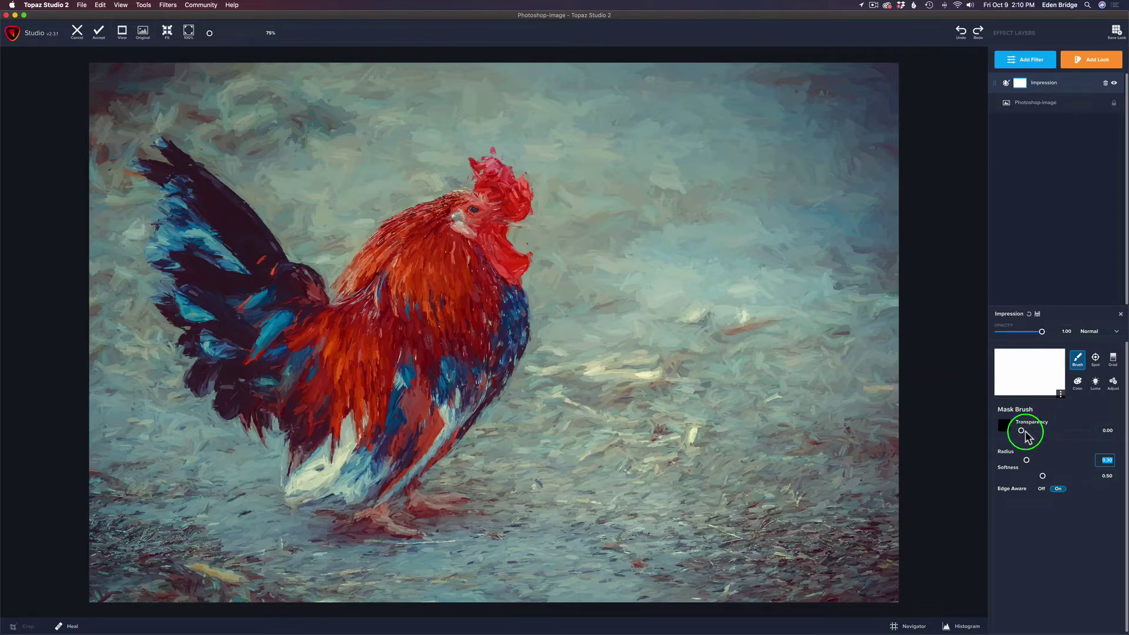
pyautogui.moveTo(1022, 433); pyautogui.dragTo(1056, 433)
pyautogui.moveTo(517, 211)
pyautogui.mouseDown()
pyautogui.moveTo(497, 190)
pyautogui.moveTo(518, 214)
pyautogui.mouseUp()
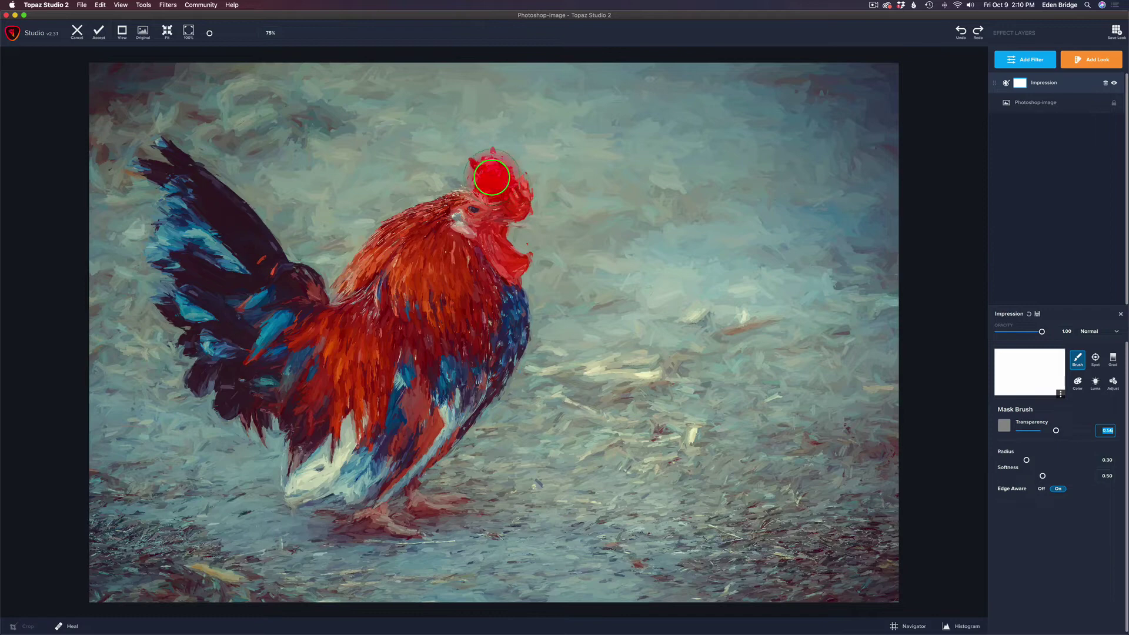
# Mask the comb, head, neck, face, wattle and cheek at transparency 0.75–0.88, then compare with Original
pyautogui.moveTo(491, 177)
pyautogui.mouseDown()
pyautogui.moveTo(489, 205)
pyautogui.moveTo(444, 208)
pyautogui.moveTo(504, 266)
pyautogui.moveTo(472, 219)
pyautogui.moveTo(444, 215)
pyautogui.moveTo(411, 222)
pyautogui.moveTo(413, 255)
pyautogui.mouseUp()
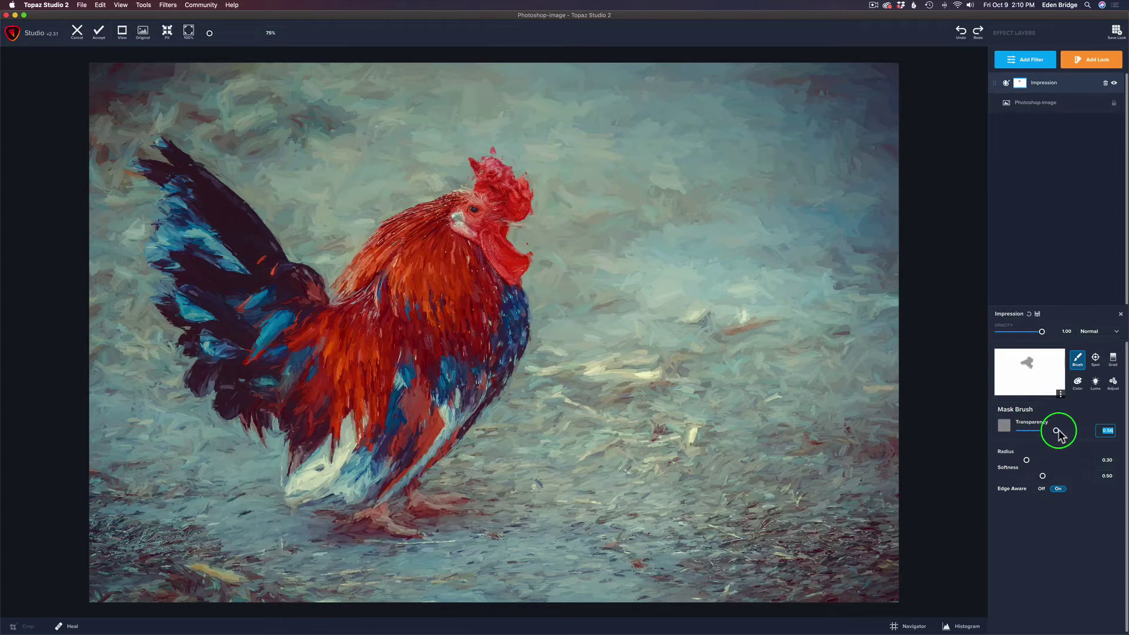
pyautogui.moveTo(1056, 432)
pyautogui.mouseDown()
pyautogui.moveTo(1066, 432)
pyautogui.moveTo(1016, 461)
pyautogui.mouseUp()
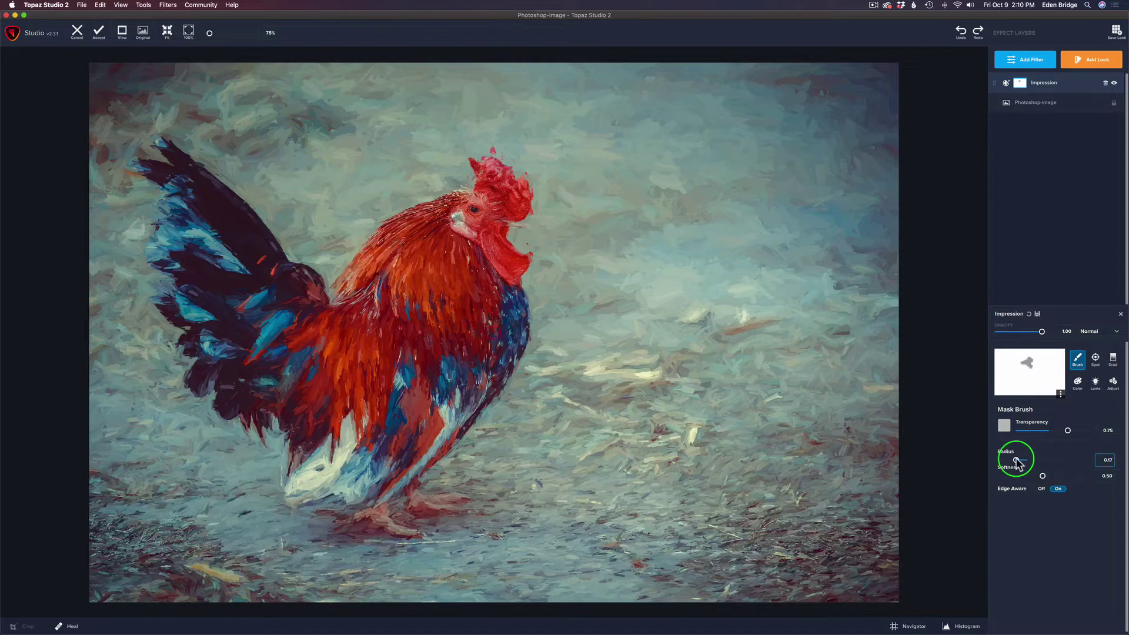
pyautogui.moveTo(481, 235)
pyautogui.mouseDown()
pyautogui.moveTo(501, 259)
pyautogui.moveTo(496, 224)
pyautogui.moveTo(498, 251)
pyautogui.mouseUp()
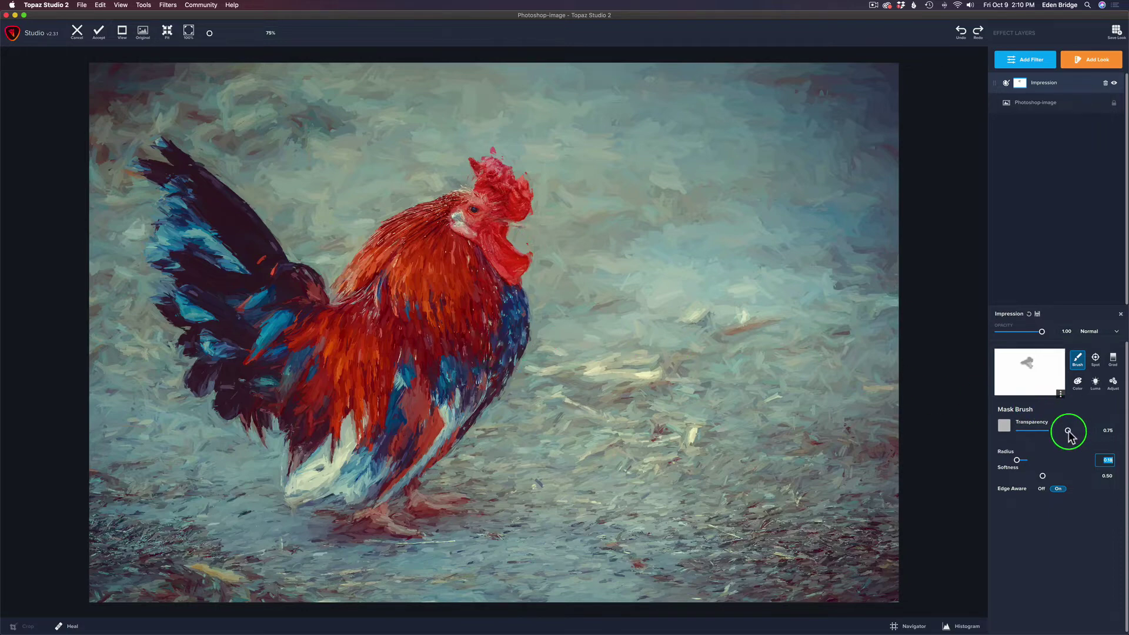
pyautogui.moveTo(1067, 431); pyautogui.dragTo(1075, 431)
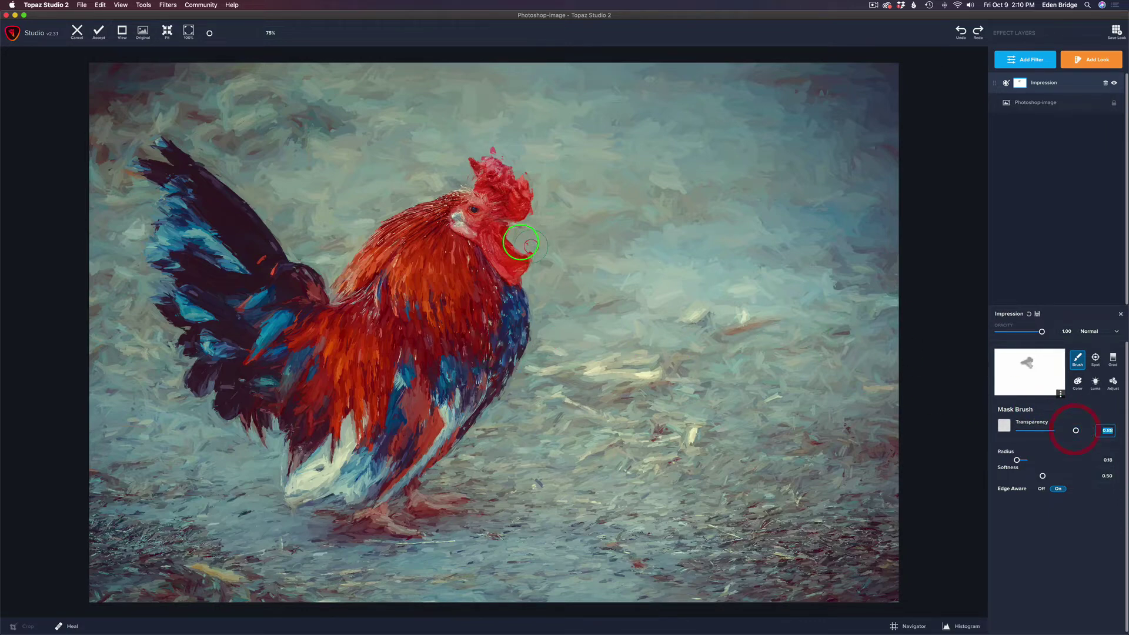
pyautogui.moveTo(488, 230)
pyautogui.mouseDown()
pyautogui.moveTo(464, 228)
pyautogui.moveTo(515, 272)
pyautogui.mouseUp()
pyautogui.moveTo(484, 223); pyautogui.dragTo(484, 223)
pyautogui.click(940, 243)
# Add a Precision Contrast filter with Micro 0.52, Low 0.38 and Medium 0.25 contrast
pyautogui.click(1039, 61)
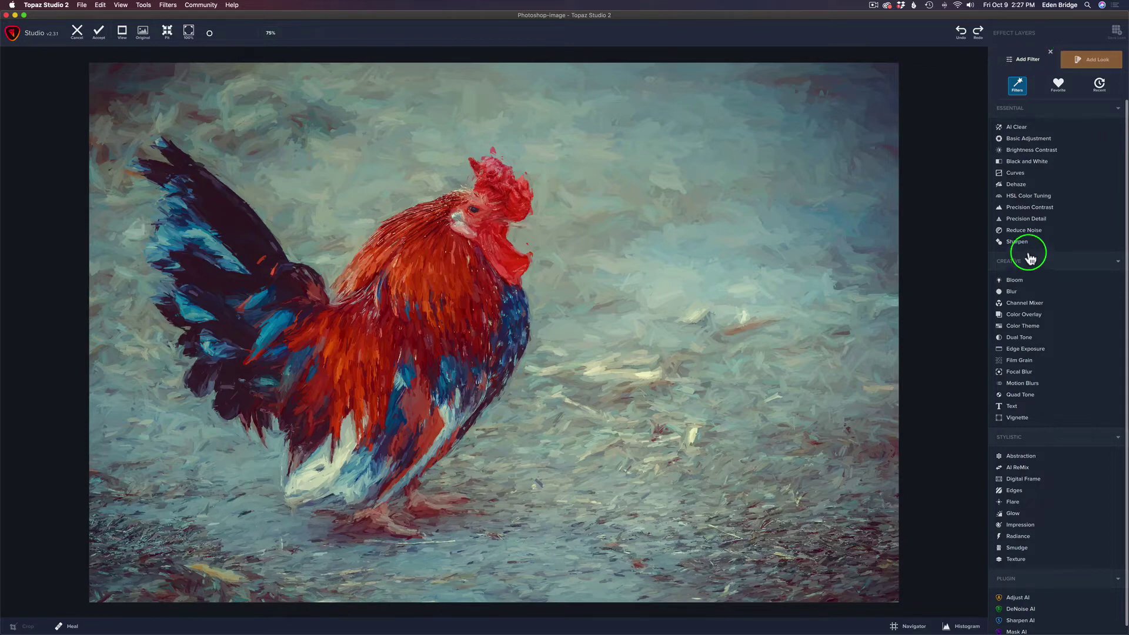
pyautogui.click(1032, 208)
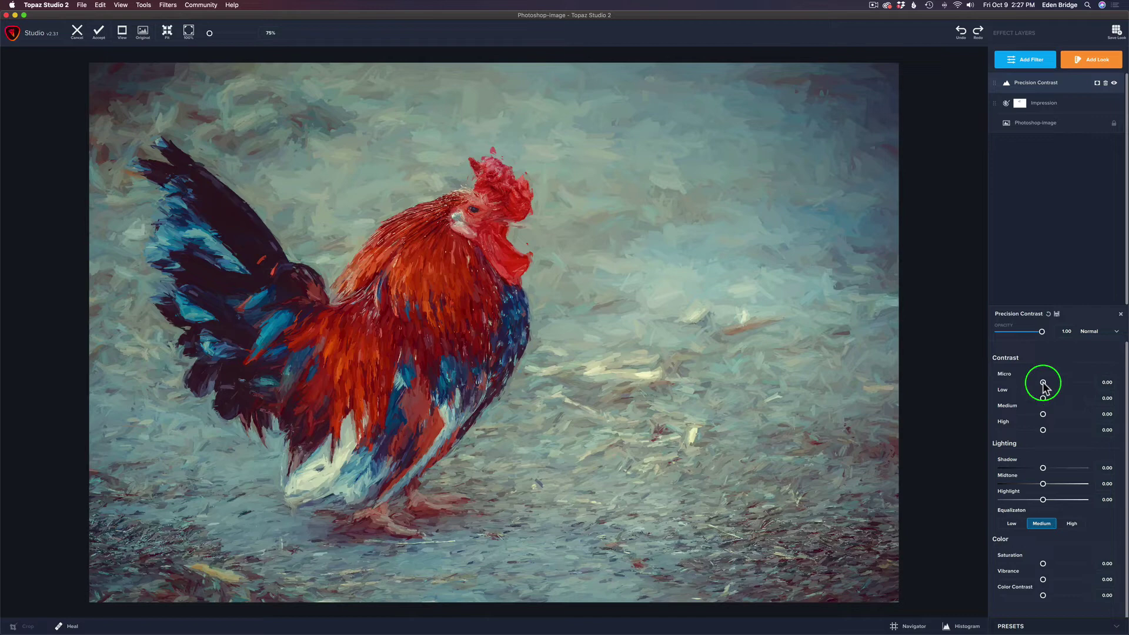
pyautogui.moveTo(1042, 383); pyautogui.dragTo(1064, 383)
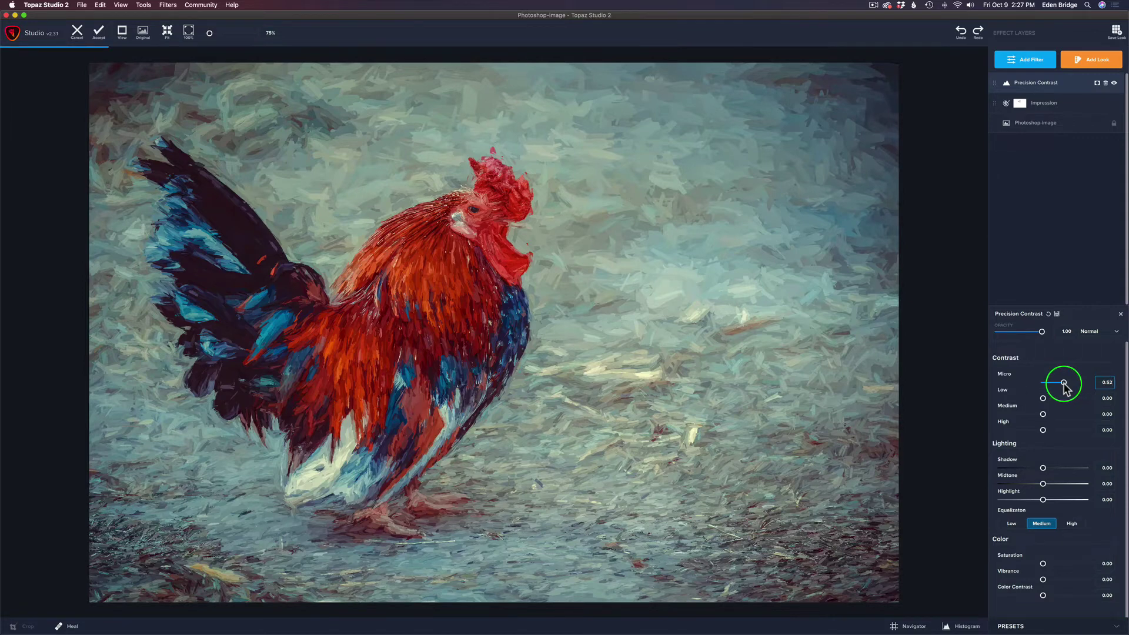
pyautogui.moveTo(1063, 383); pyautogui.dragTo(1064, 382)
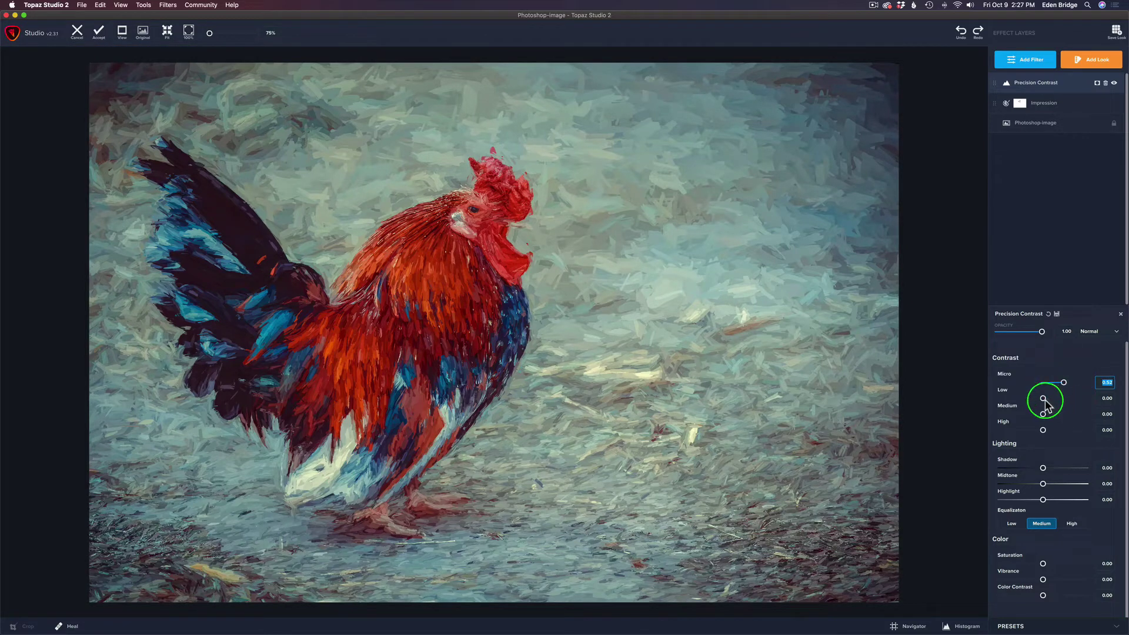
pyautogui.moveTo(1043, 400); pyautogui.dragTo(1052, 431)
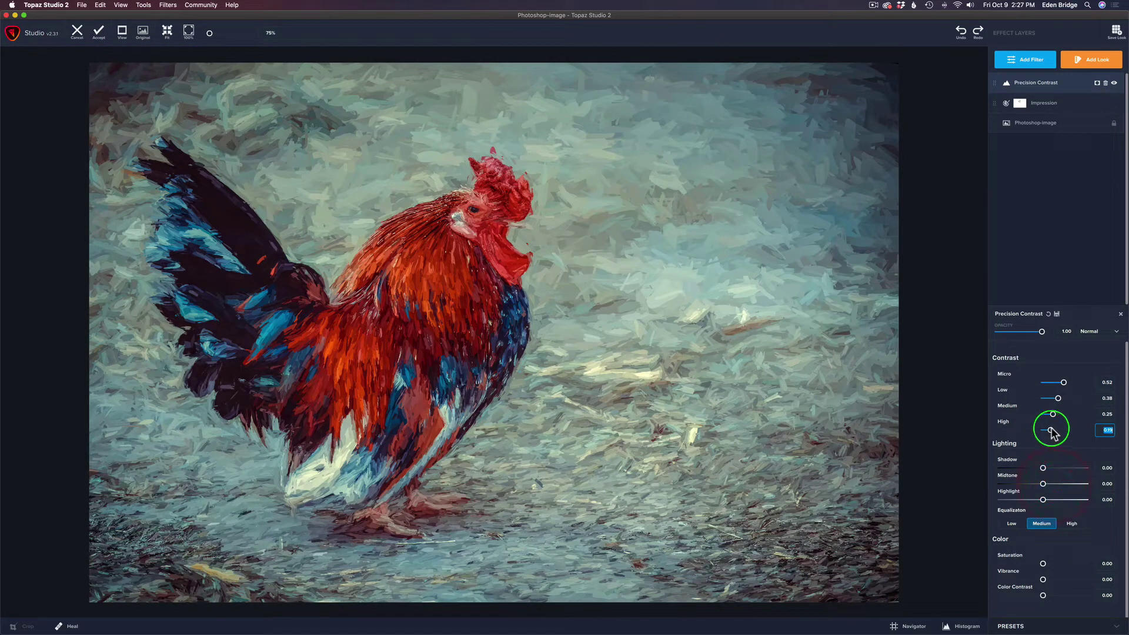
# Try Low and High Equalization, then keep Equalization on Medium
pyautogui.click(1011, 524)
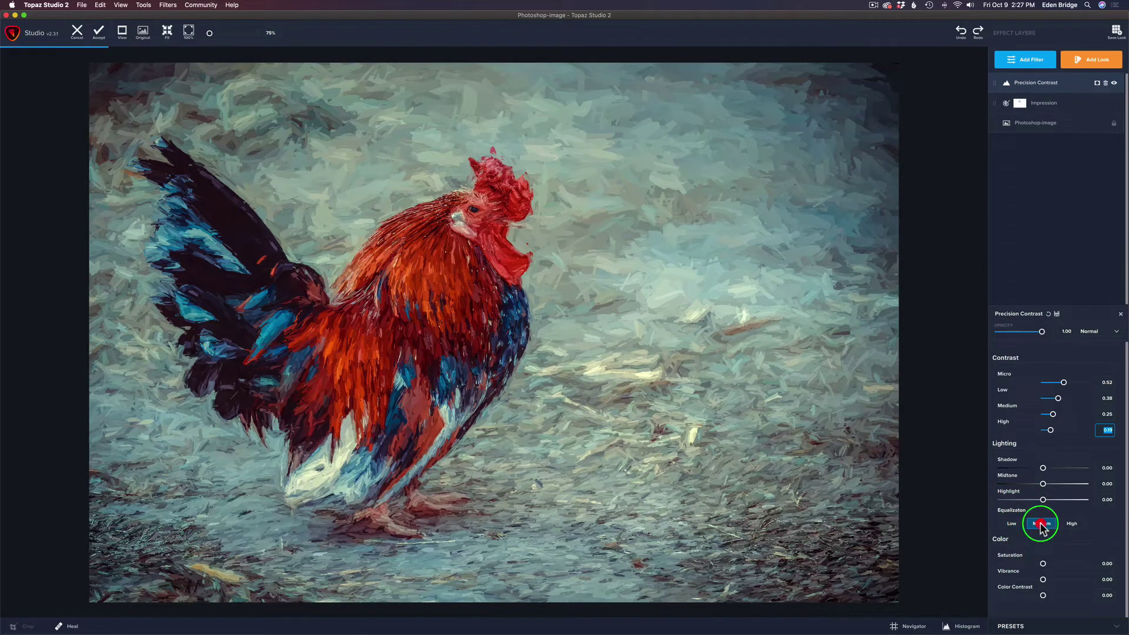
pyautogui.click(1041, 524)
pyautogui.click(1072, 524)
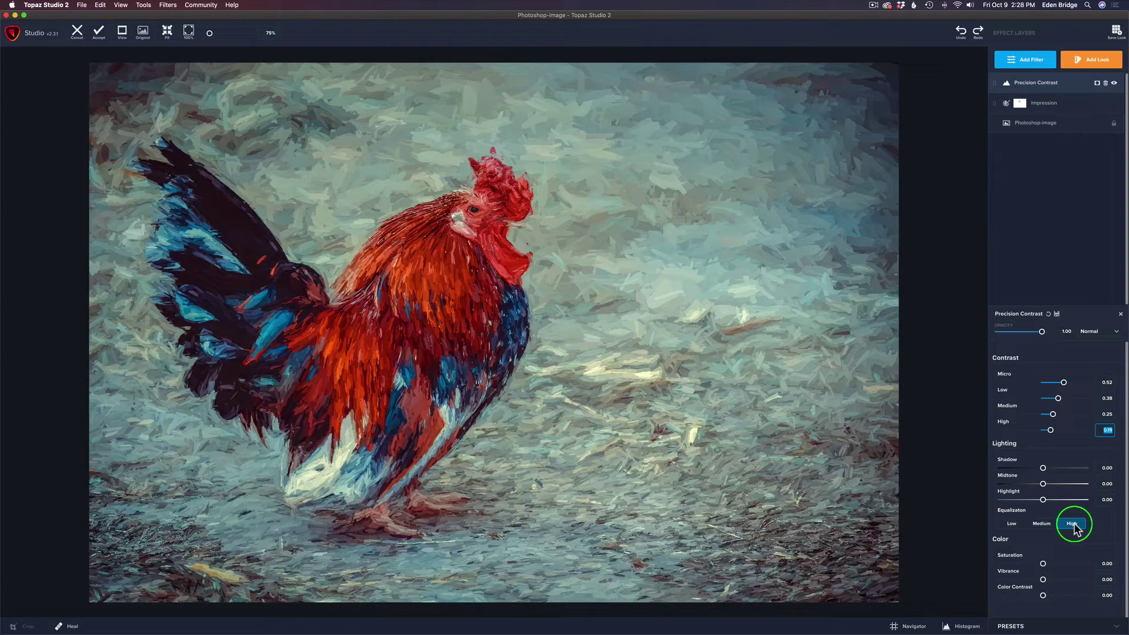
pyautogui.click(1042, 524)
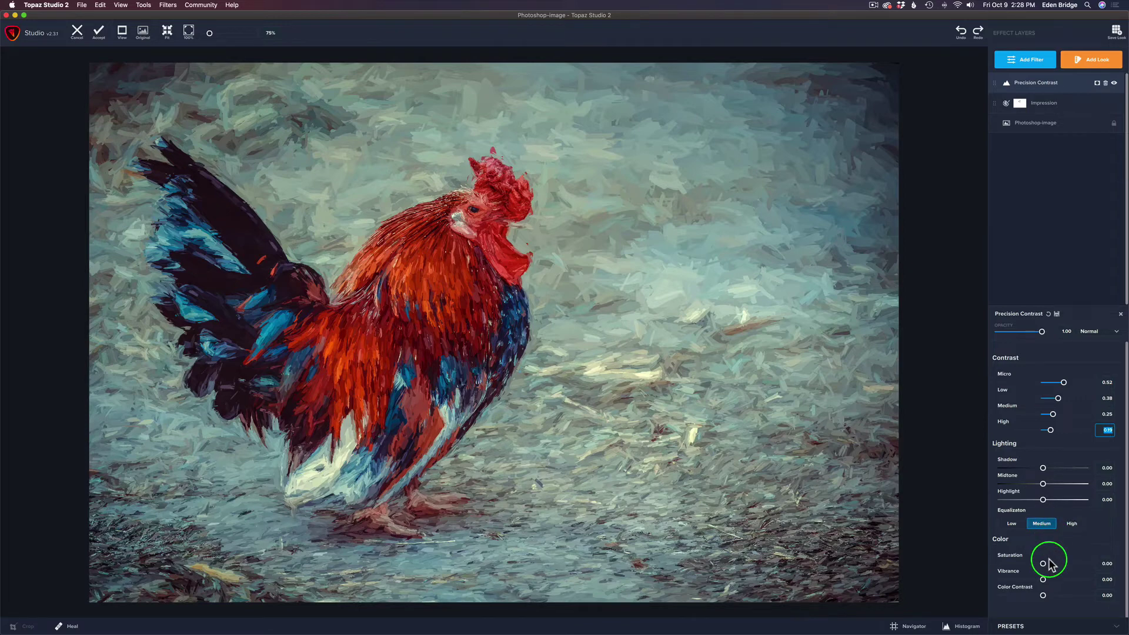
# Raise Precision Contrast Saturation to about 0.27, leaving Vibrance and Color Contrast at 0.00
pyautogui.moveTo(1043, 563); pyautogui.dragTo(1019, 592)
pyautogui.click(1013, 587)
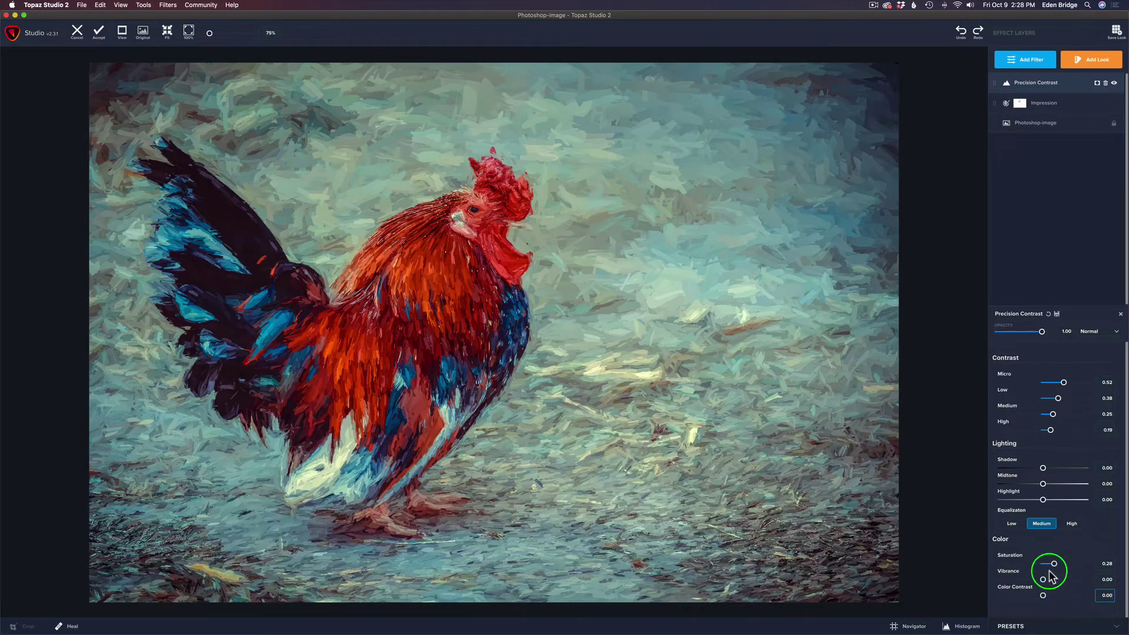
pyautogui.moveTo(1052, 563); pyautogui.dragTo(1051, 564)
pyautogui.click(1012, 470)
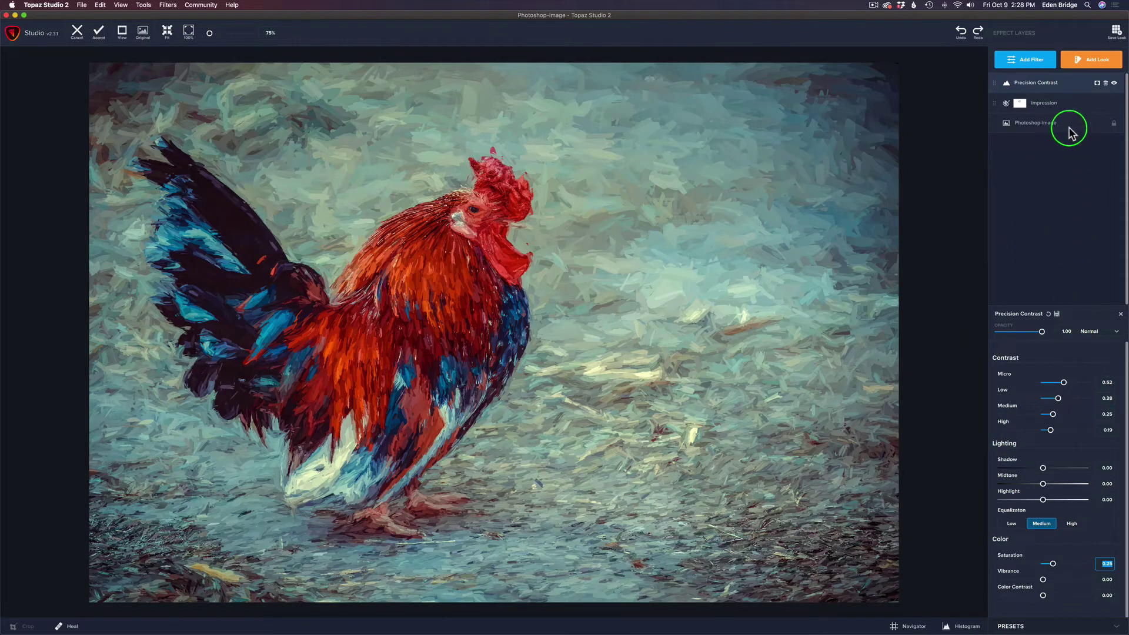
# Add an inverted mask to the Precision Contrast layer
pyautogui.click(1096, 84)
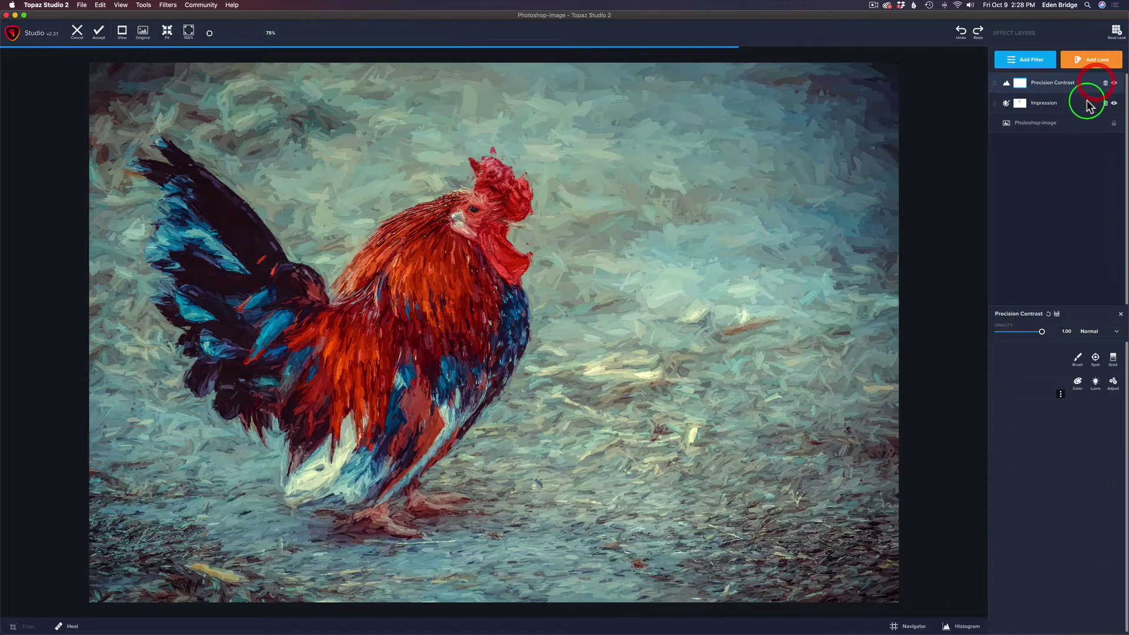
pyautogui.click(1061, 395)
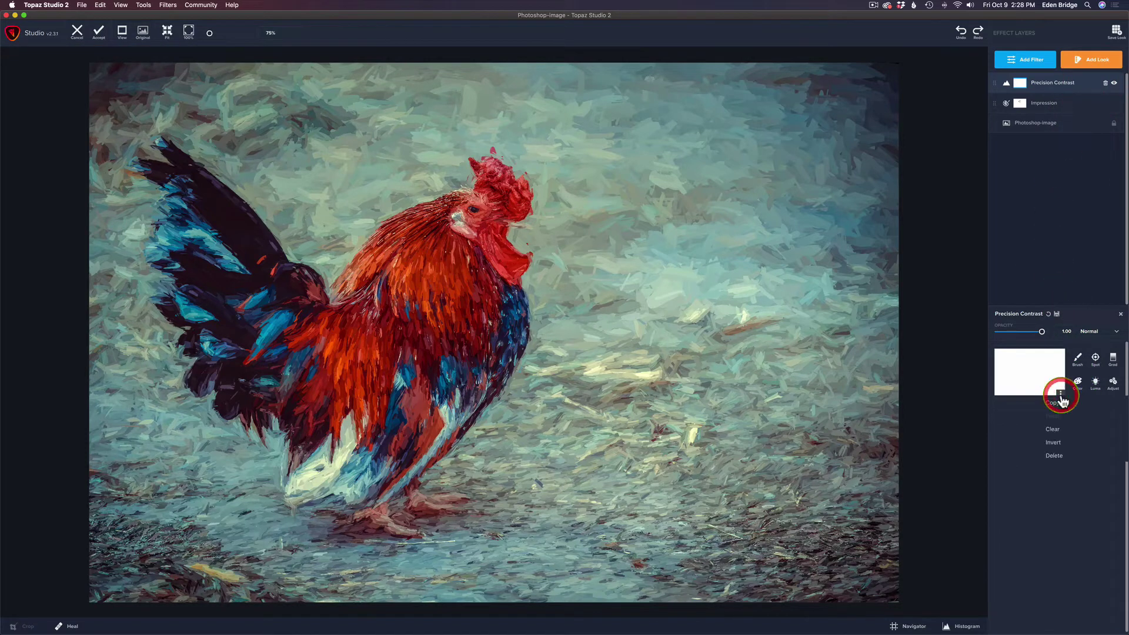
pyautogui.click(1063, 446)
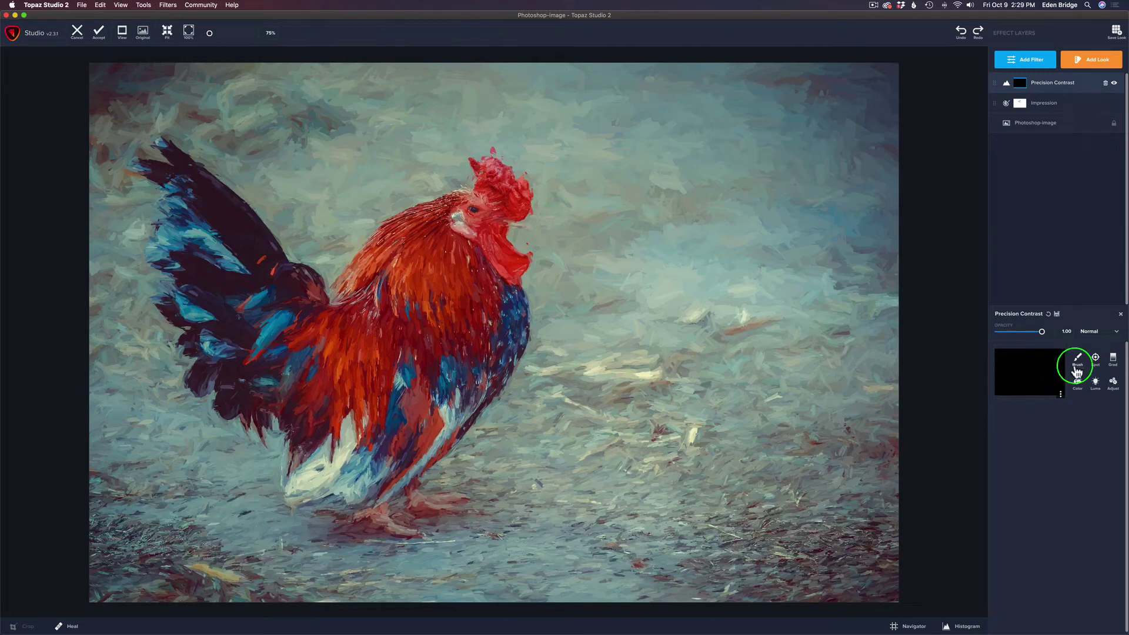
# Set the mask brush to transparency 0.77, radius 0.45 and softness 0.29
pyautogui.click(1077, 359)
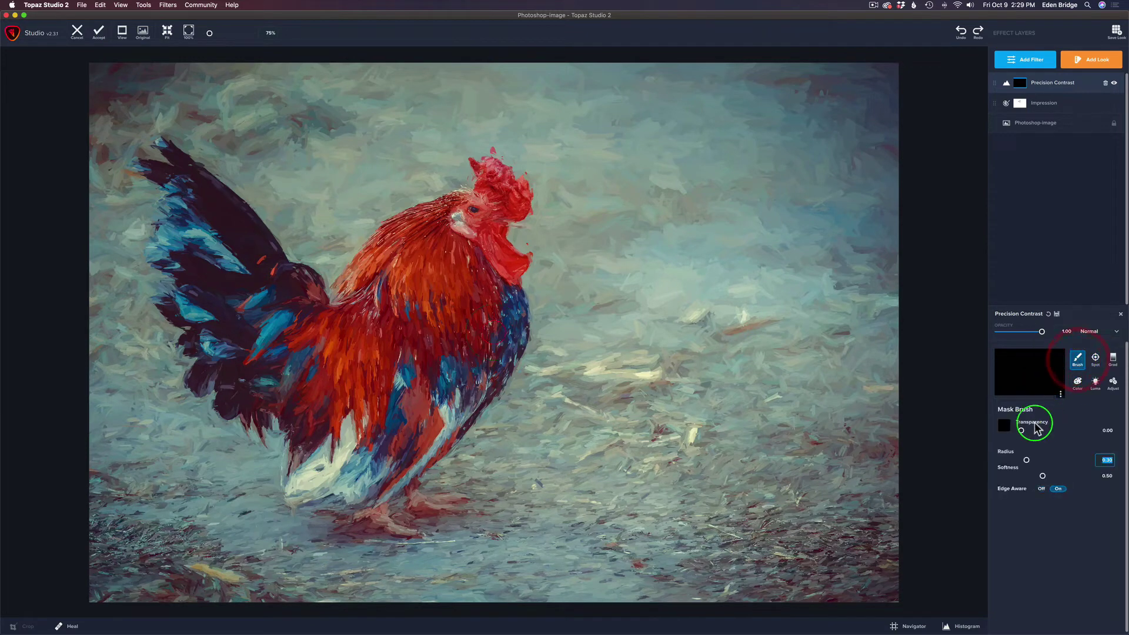
pyautogui.moveTo(1033, 428)
pyautogui.mouseDown()
pyautogui.moveTo(1022, 432)
pyautogui.moveTo(1070, 433)
pyautogui.mouseUp()
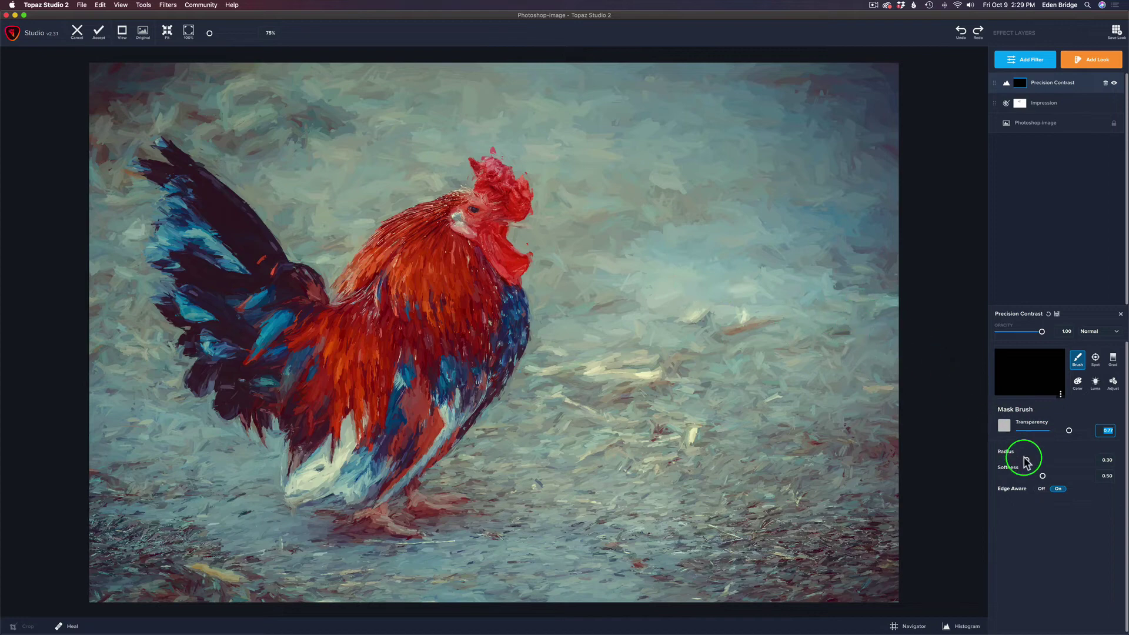
pyautogui.moveTo(1026, 460)
pyautogui.mouseDown()
pyautogui.moveTo(1038, 469)
pyautogui.moveTo(1022, 475)
pyautogui.mouseUp()
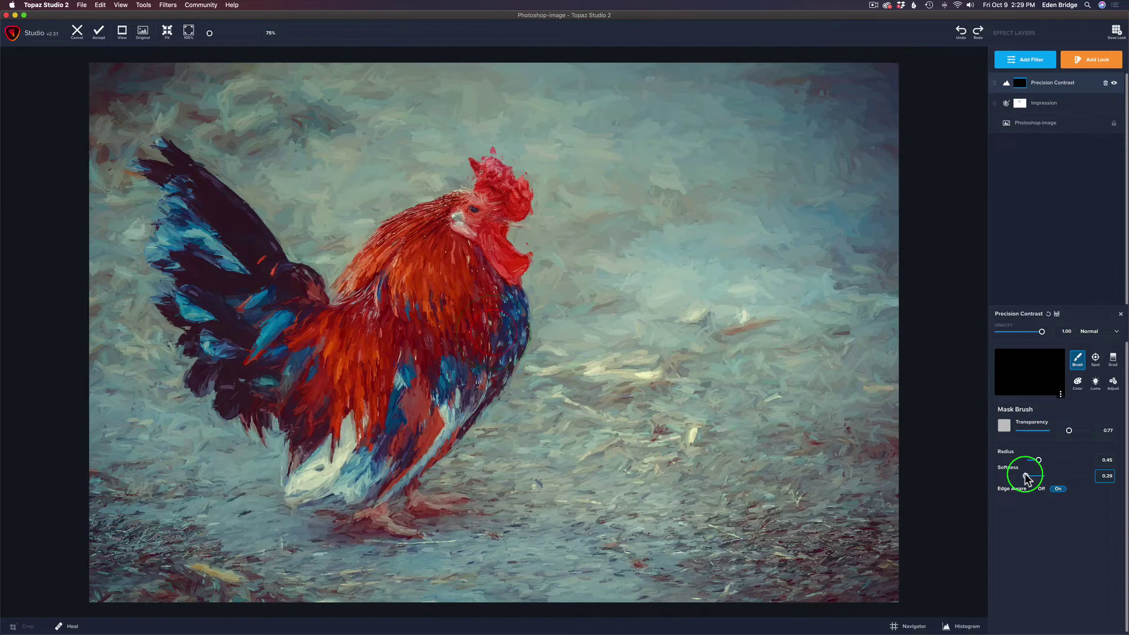
# Paint the Precision Contrast mask over the rooster's head, neck and body, then its feet at radius 0.19
pyautogui.moveTo(482, 195)
pyautogui.mouseDown()
pyautogui.moveTo(387, 268)
pyautogui.moveTo(429, 251)
pyautogui.moveTo(498, 294)
pyautogui.moveTo(493, 331)
pyautogui.moveTo(460, 382)
pyautogui.moveTo(369, 487)
pyautogui.moveTo(442, 327)
pyautogui.moveTo(397, 367)
pyautogui.moveTo(324, 474)
pyautogui.moveTo(409, 281)
pyautogui.moveTo(335, 356)
pyautogui.moveTo(371, 300)
pyautogui.moveTo(310, 410)
pyautogui.moveTo(269, 408)
pyautogui.moveTo(212, 363)
pyautogui.moveTo(193, 329)
pyautogui.moveTo(160, 171)
pyautogui.moveTo(301, 306)
pyautogui.moveTo(264, 327)
pyautogui.moveTo(235, 291)
pyautogui.moveTo(242, 321)
pyautogui.moveTo(323, 361)
pyautogui.moveTo(355, 408)
pyautogui.moveTo(369, 415)
pyautogui.moveTo(435, 385)
pyautogui.moveTo(454, 399)
pyautogui.moveTo(439, 415)
pyautogui.moveTo(497, 328)
pyautogui.moveTo(490, 317)
pyautogui.moveTo(447, 356)
pyautogui.mouseUp()
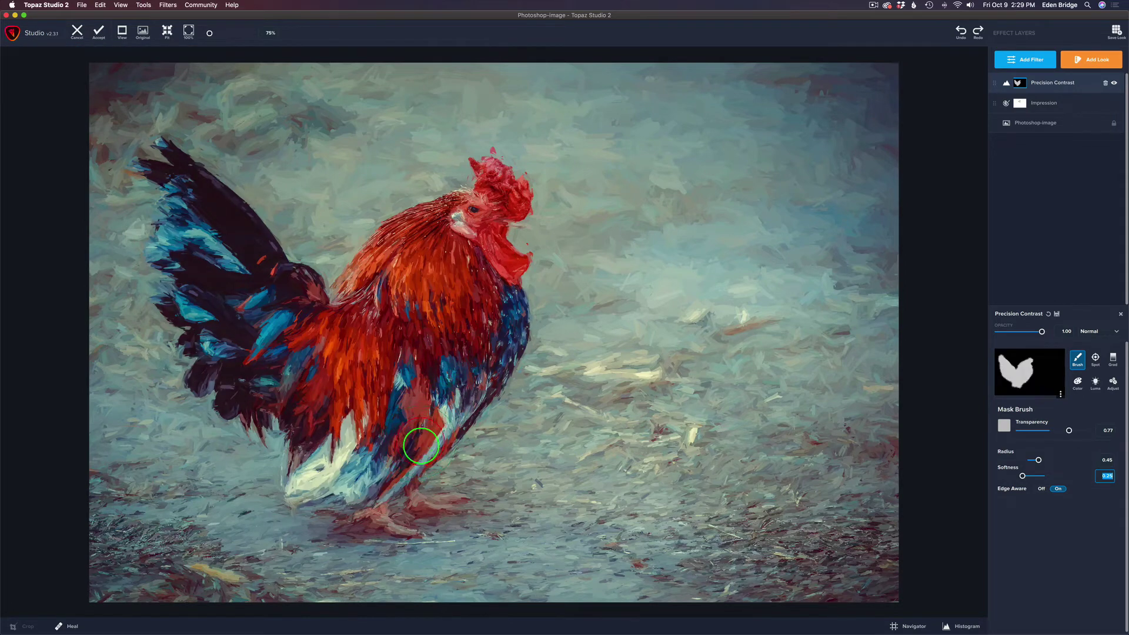
pyautogui.moveTo(421, 496)
pyautogui.mouseDown()
pyautogui.moveTo(454, 513)
pyautogui.moveTo(528, 500)
pyautogui.mouseUp()
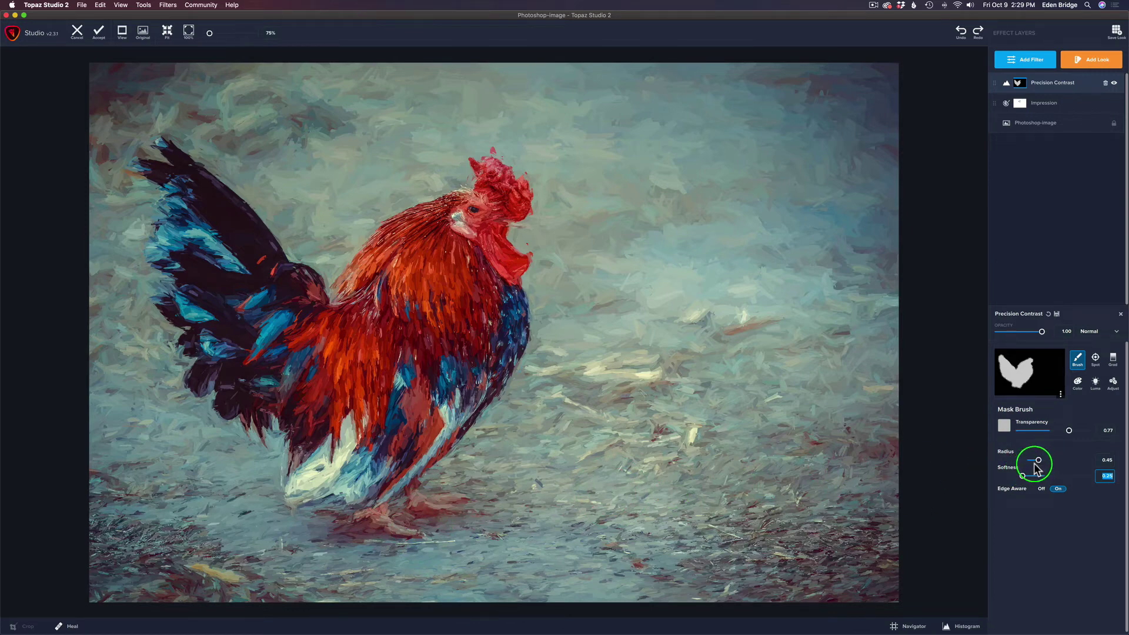
pyautogui.moveTo(1037, 463); pyautogui.dragTo(1018, 462)
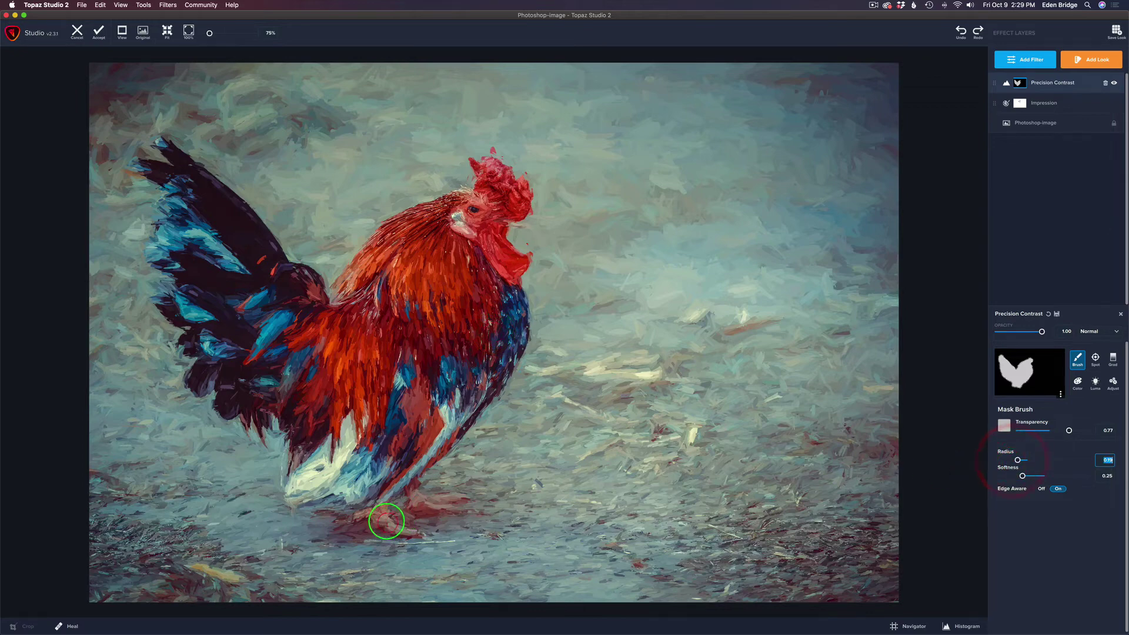
pyautogui.moveTo(390, 516)
pyautogui.mouseDown()
pyautogui.moveTo(379, 518)
pyautogui.moveTo(403, 527)
pyautogui.moveTo(378, 542)
pyautogui.moveTo(410, 486)
pyautogui.moveTo(448, 502)
pyautogui.moveTo(395, 517)
pyautogui.moveTo(416, 469)
pyautogui.mouseUp()
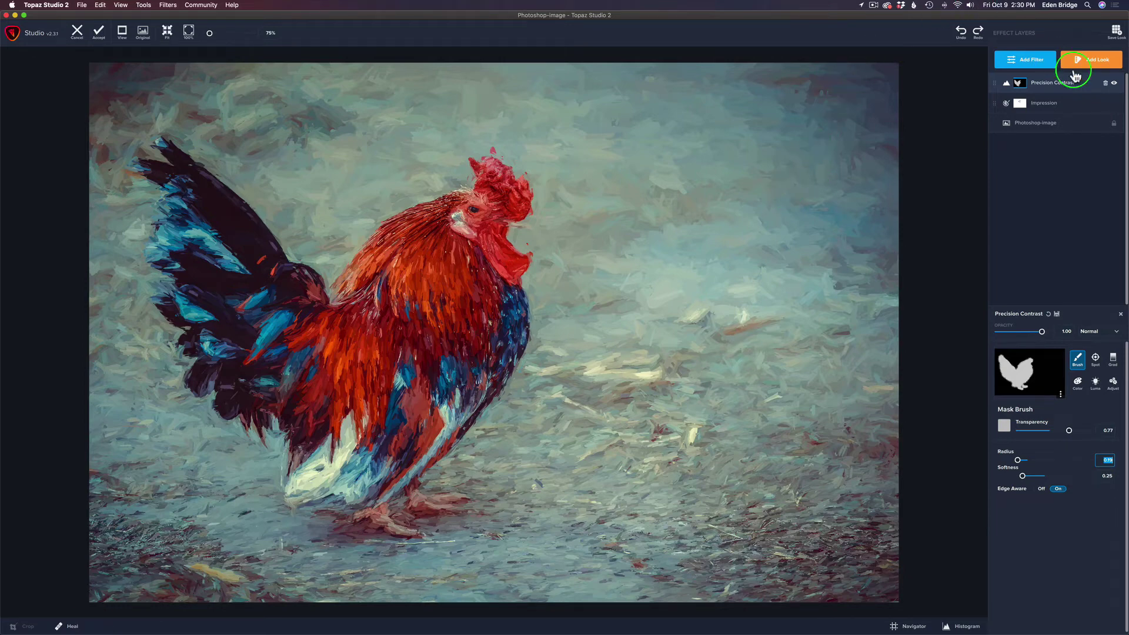
pyautogui.click(1114, 84)
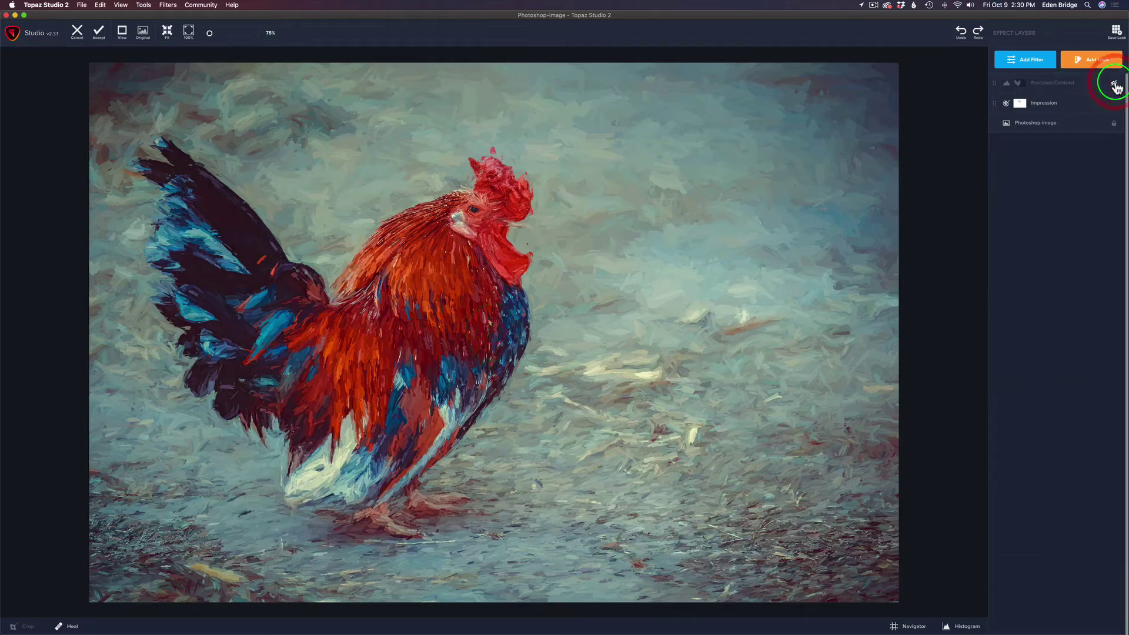
pyautogui.click(1114, 84)
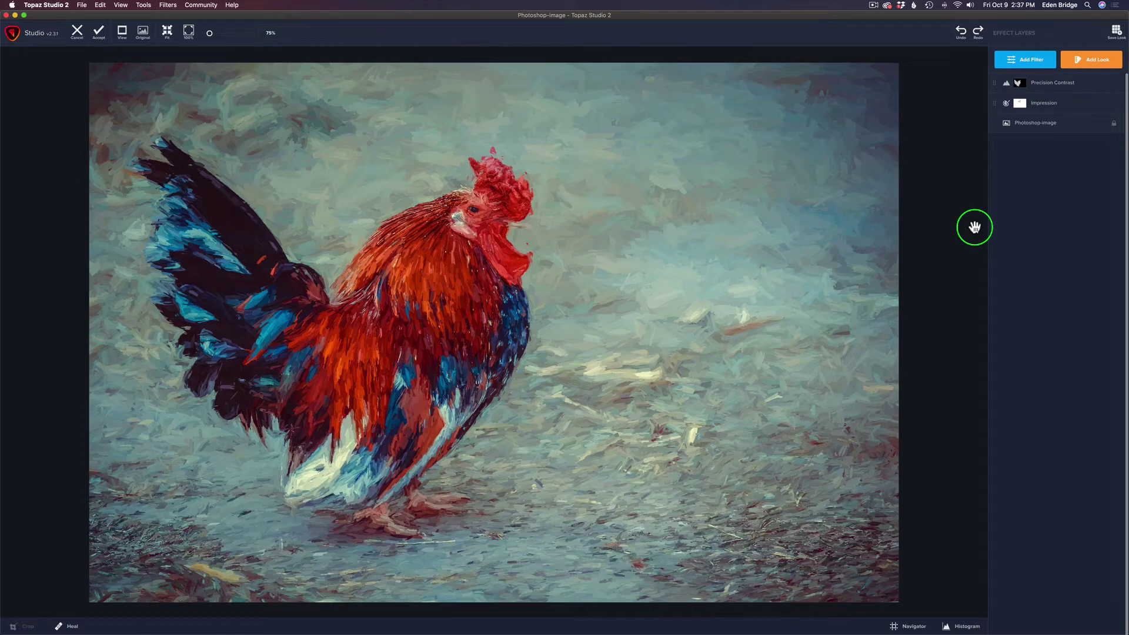
# Add a Texture layer using the grey concrete texture in Overlay blend mode
pyautogui.click(1033, 60)
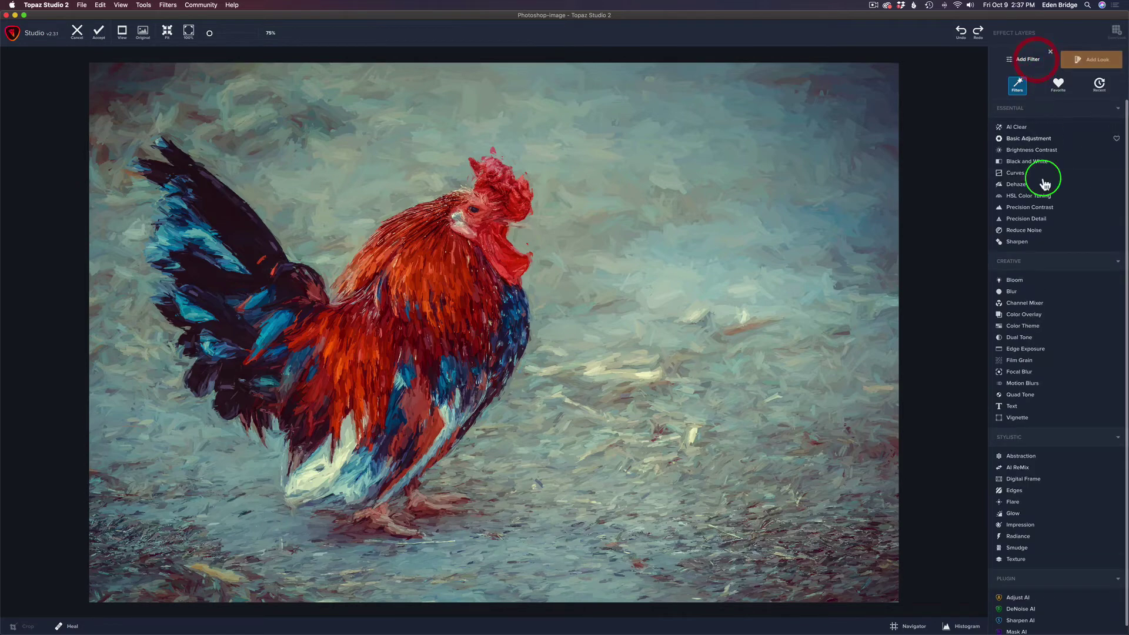
pyautogui.click(1015, 559)
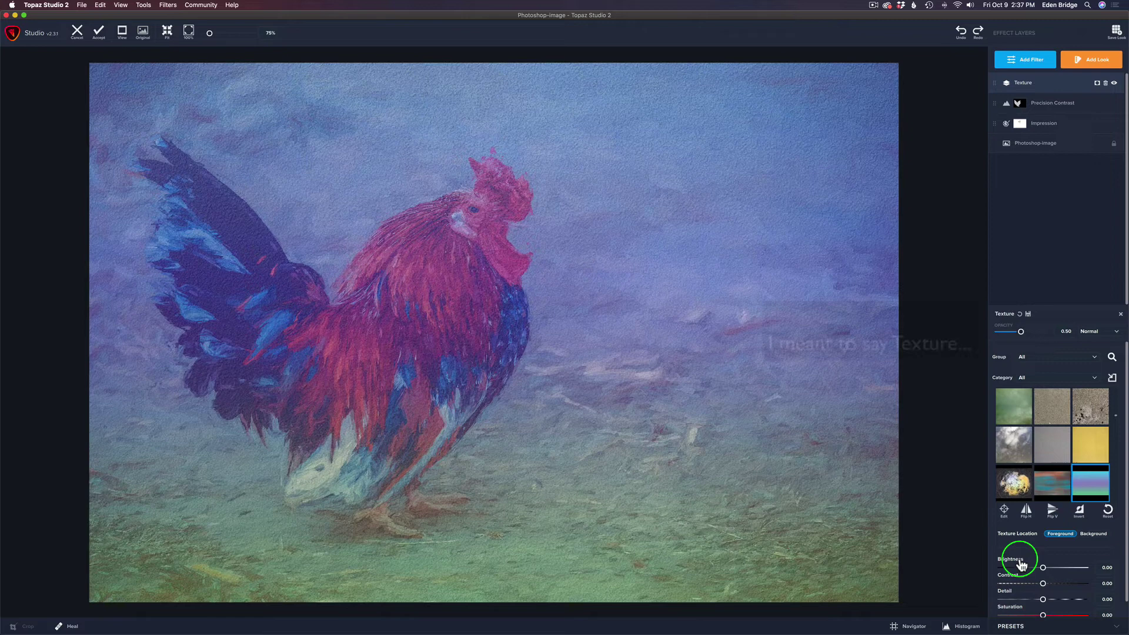
pyautogui.click(1053, 406)
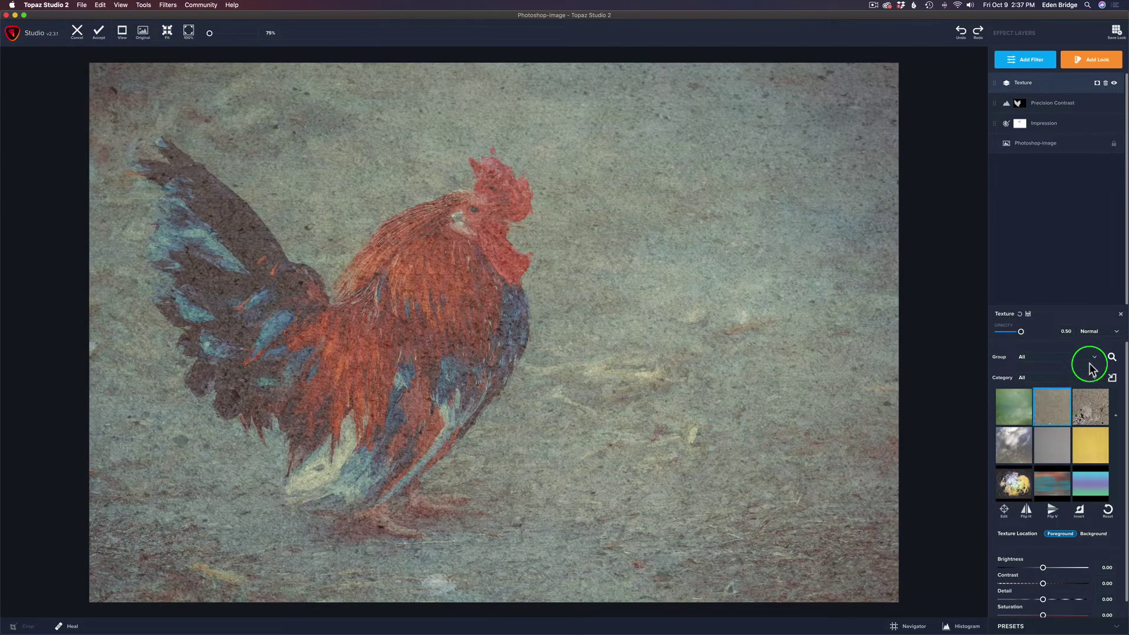
pyautogui.click(1115, 332)
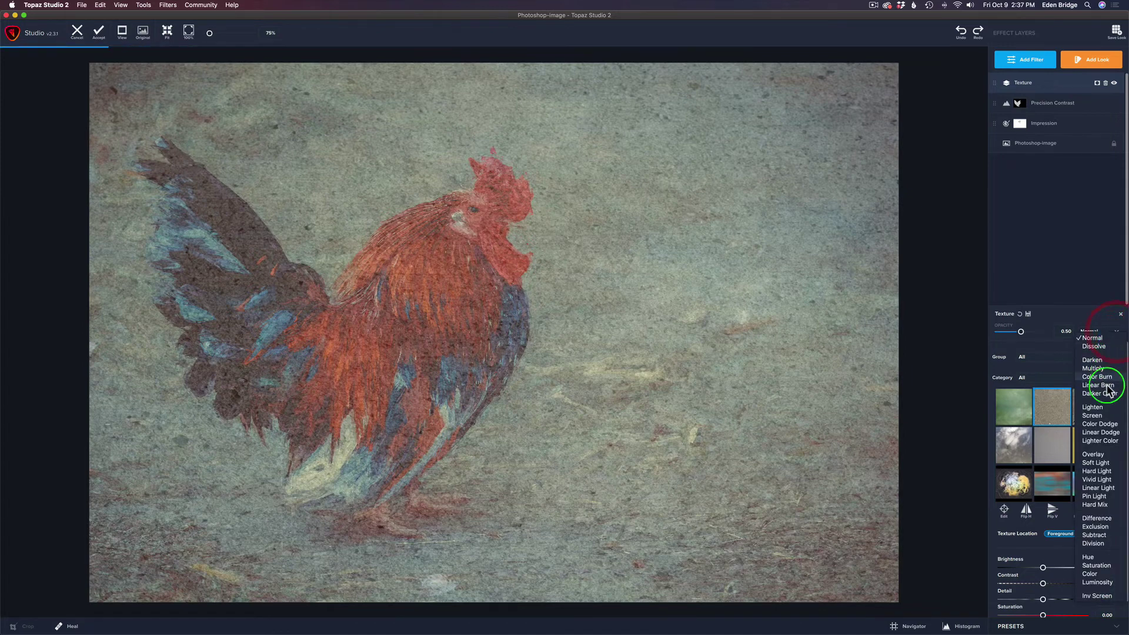
pyautogui.click(1099, 456)
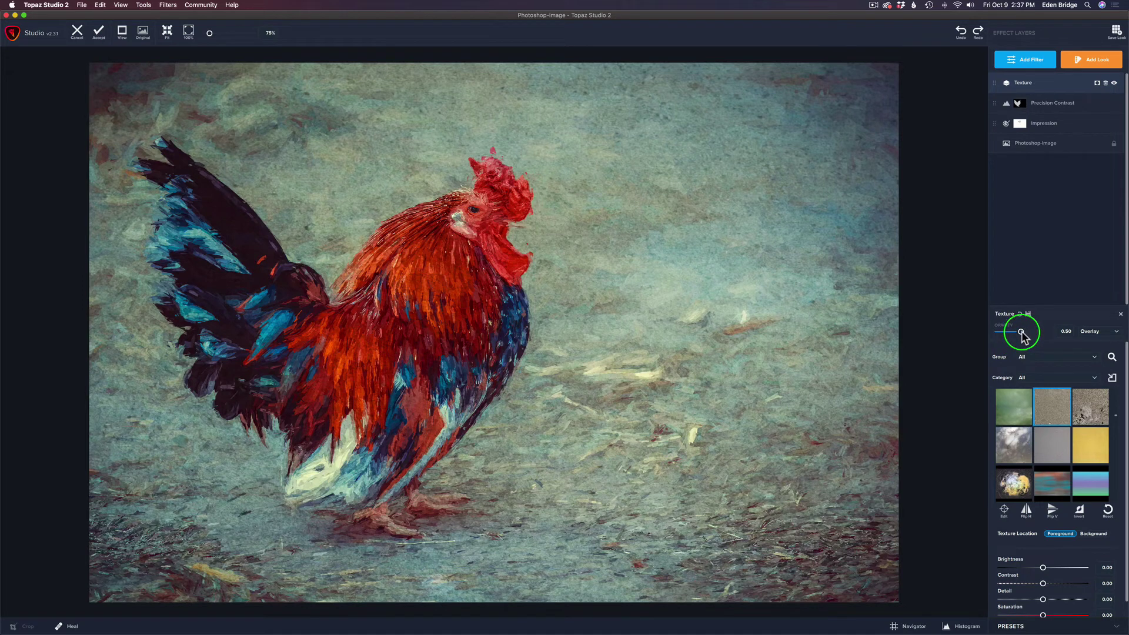
# Settle the Texture opacity at about 0.61 and compare with the unedited original
pyautogui.moveTo(1021, 333); pyautogui.dragTo(1026, 334)
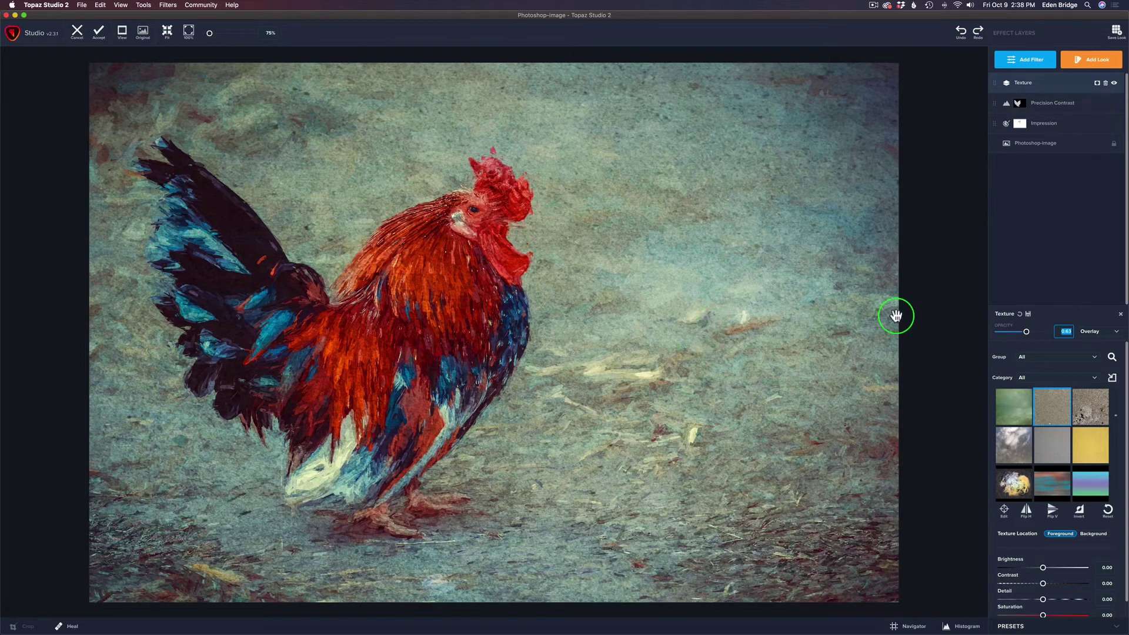
pyautogui.moveTo(1025, 331); pyautogui.dragTo(1021, 331)
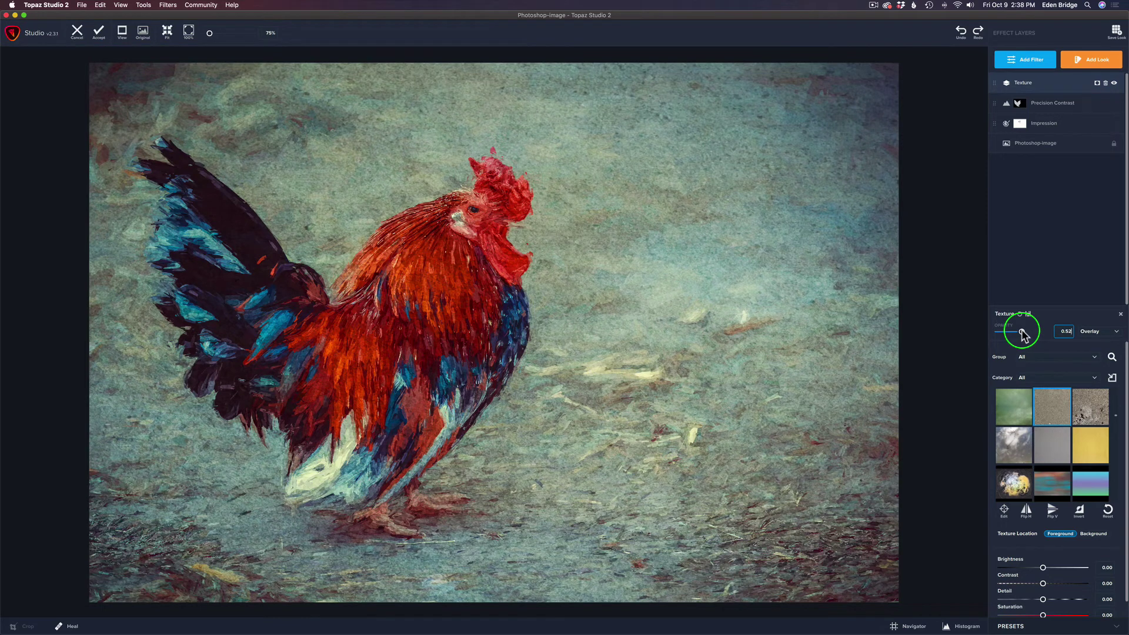
pyautogui.click(1022, 333)
pyautogui.moveTo(1022, 334); pyautogui.dragTo(1024, 334)
pyautogui.moveTo(937, 248); pyautogui.dragTo(936, 248)
# Accept the Topaz edits into Photoshop's Studio 2 layer and add an empty Layer 1 above
pyautogui.click(98, 35)
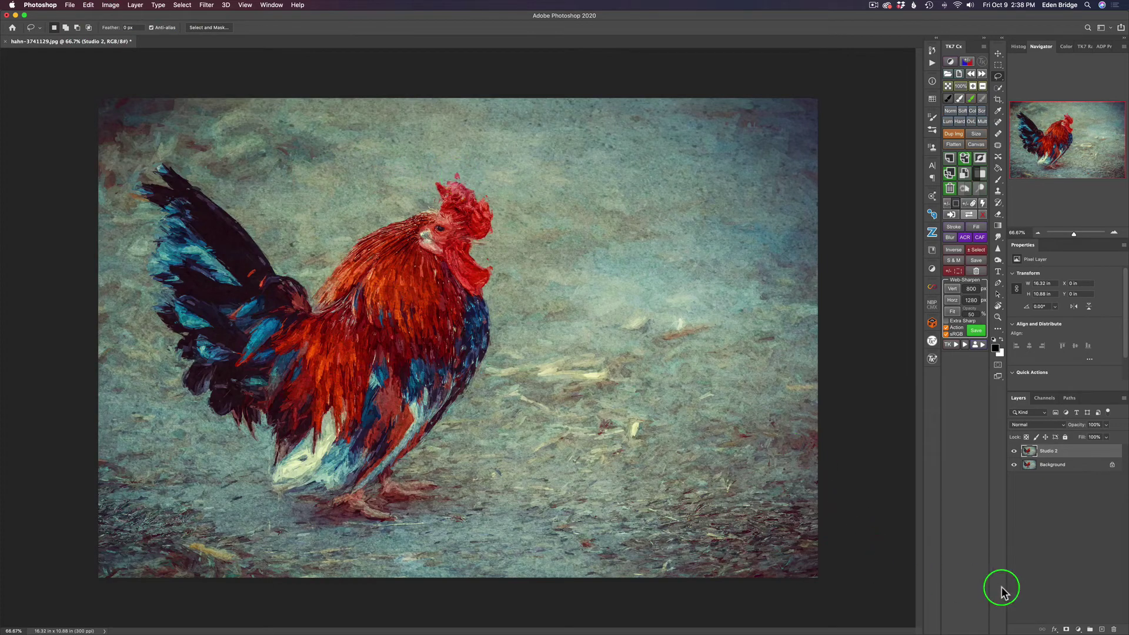
pyautogui.click(1100, 626)
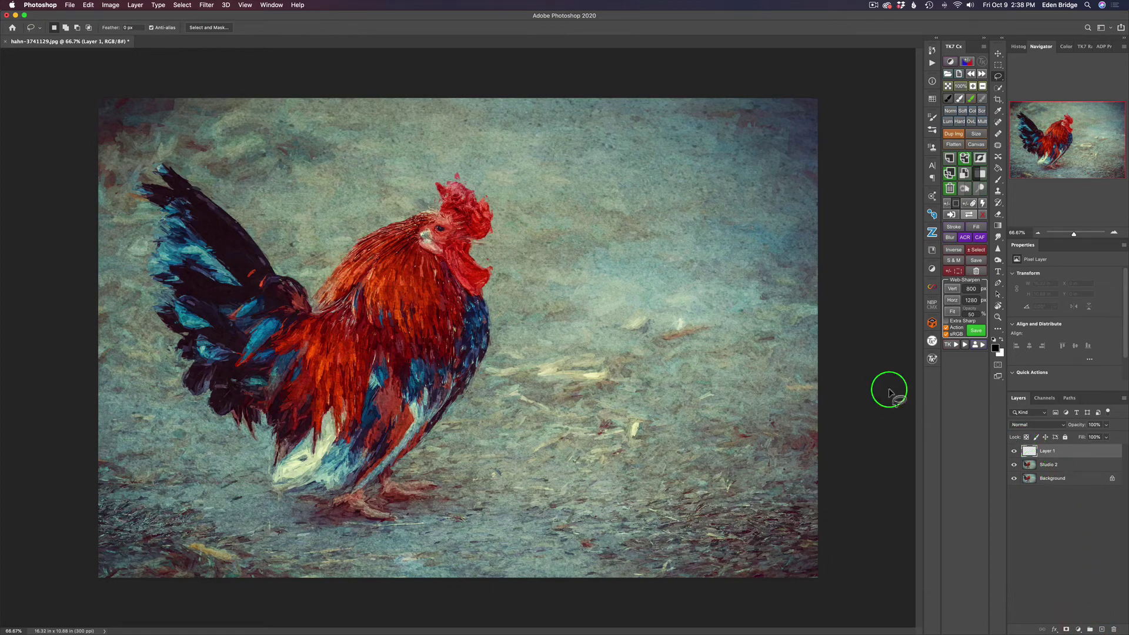
# Spot-heal the specks on the rooster's comb, throat and wattle
pyautogui.press('j')
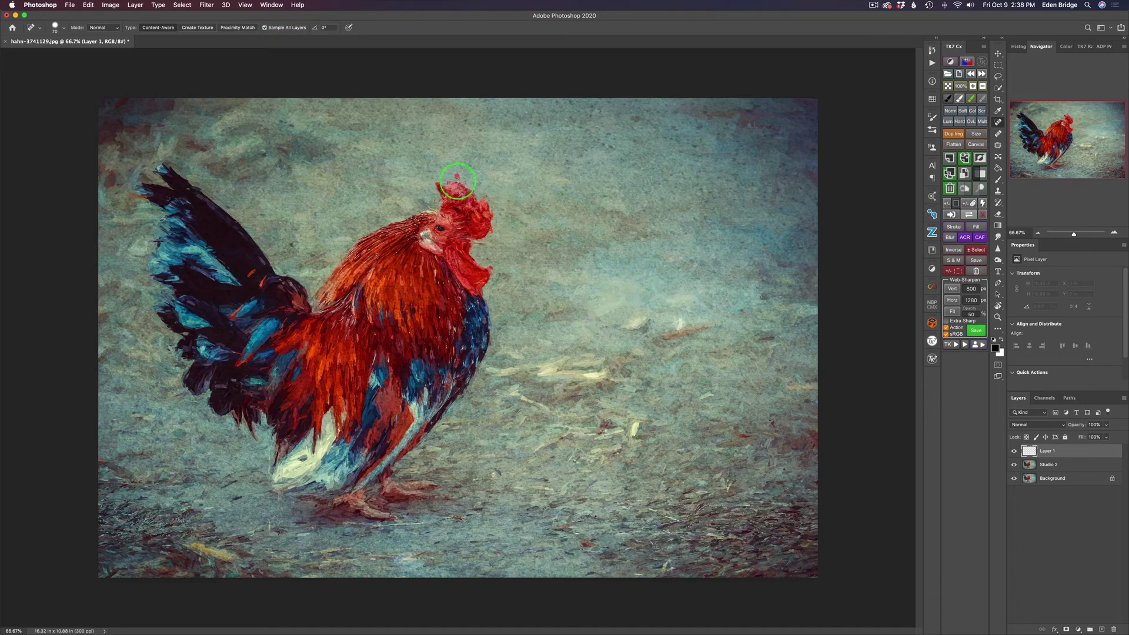
pyautogui.click(455, 175)
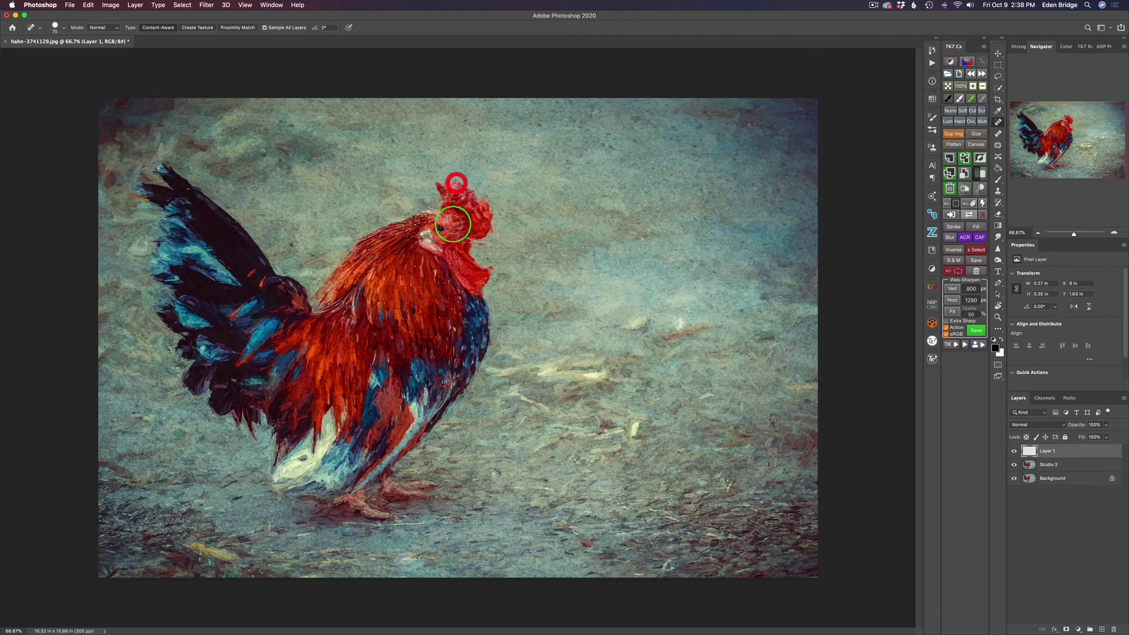
pyautogui.click(465, 182)
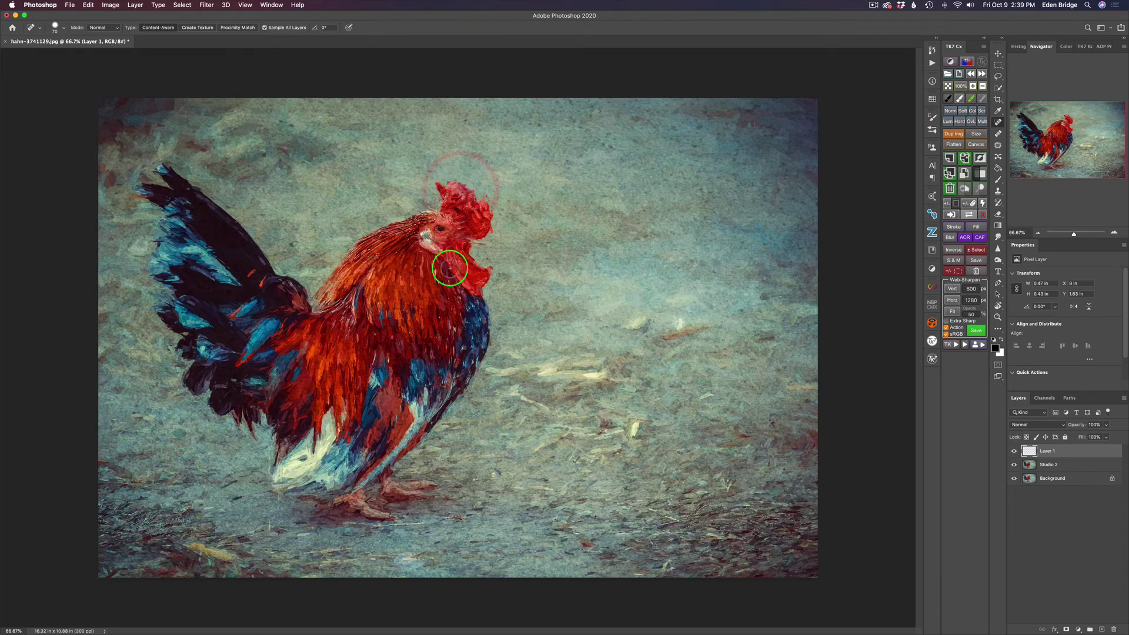
pyautogui.click(487, 268)
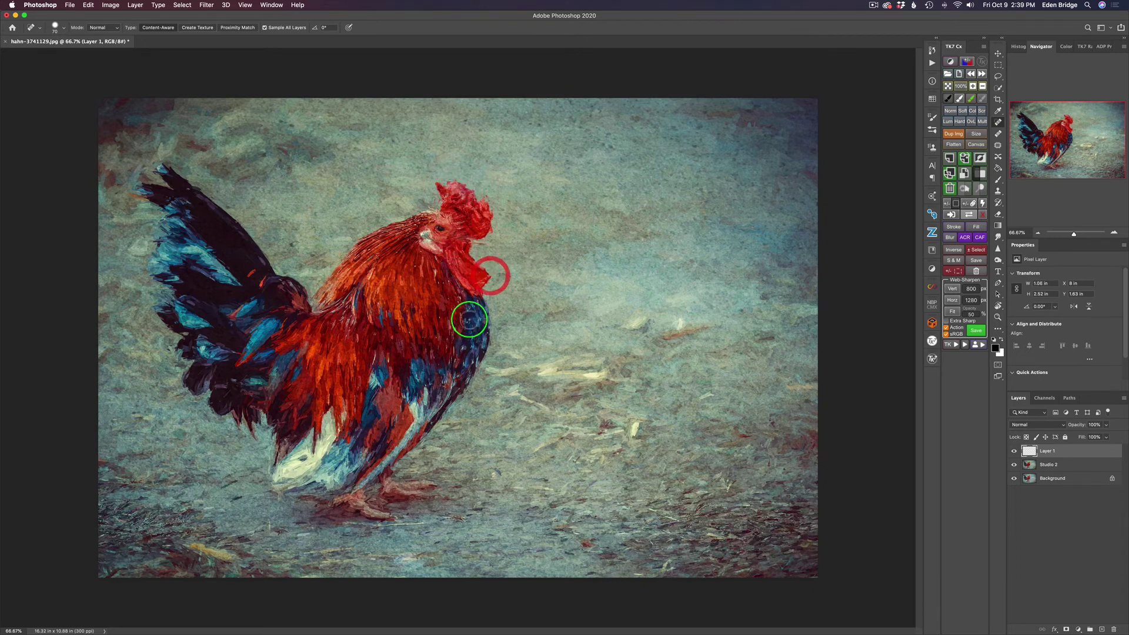
pyautogui.click(487, 257)
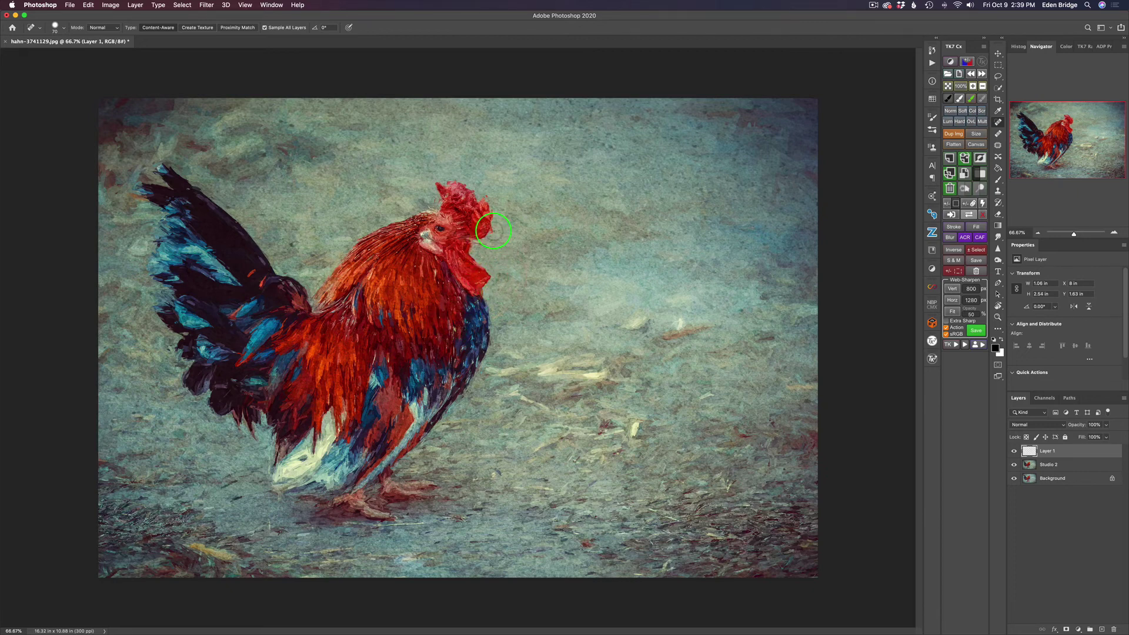
pyautogui.click(493, 229)
pyautogui.click(488, 194)
pyautogui.click(474, 255)
pyautogui.click(412, 269)
# With the healing brush enlarged to 80, smooth blotches on the neck and head
pyautogui.press(']')
pyautogui.click(414, 266)
pyautogui.moveTo(443, 281); pyautogui.dragTo(446, 298)
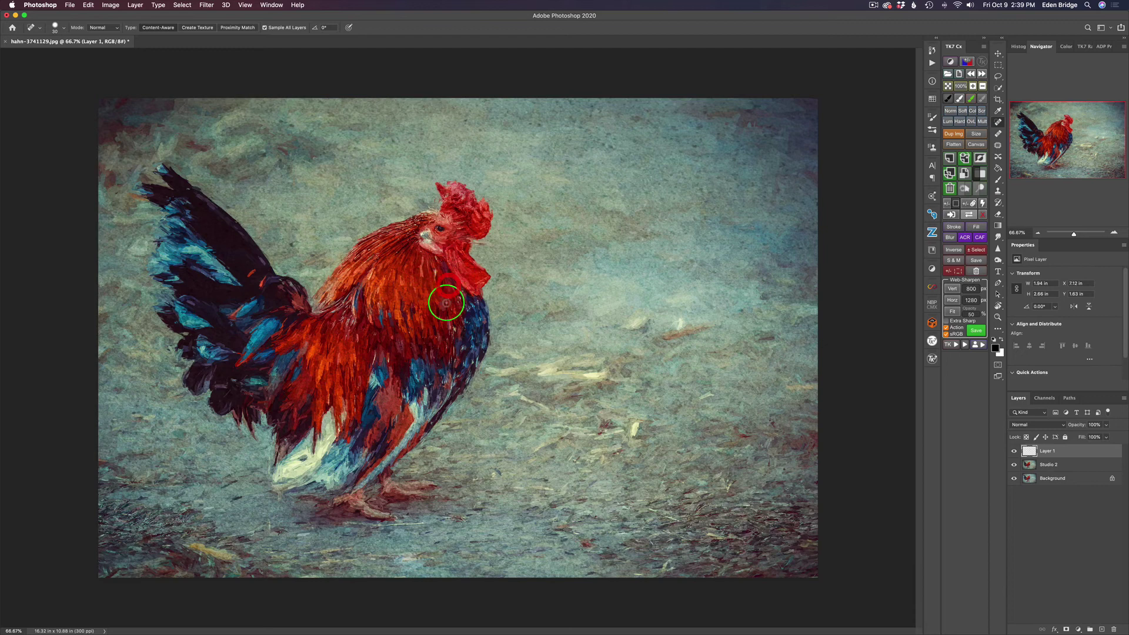
pyautogui.moveTo(419, 241)
pyautogui.mouseDown()
pyautogui.moveTo(394, 254)
pyautogui.moveTo(418, 228)
pyautogui.moveTo(385, 263)
pyautogui.moveTo(437, 257)
pyautogui.moveTo(377, 253)
pyautogui.moveTo(395, 268)
pyautogui.mouseUp()
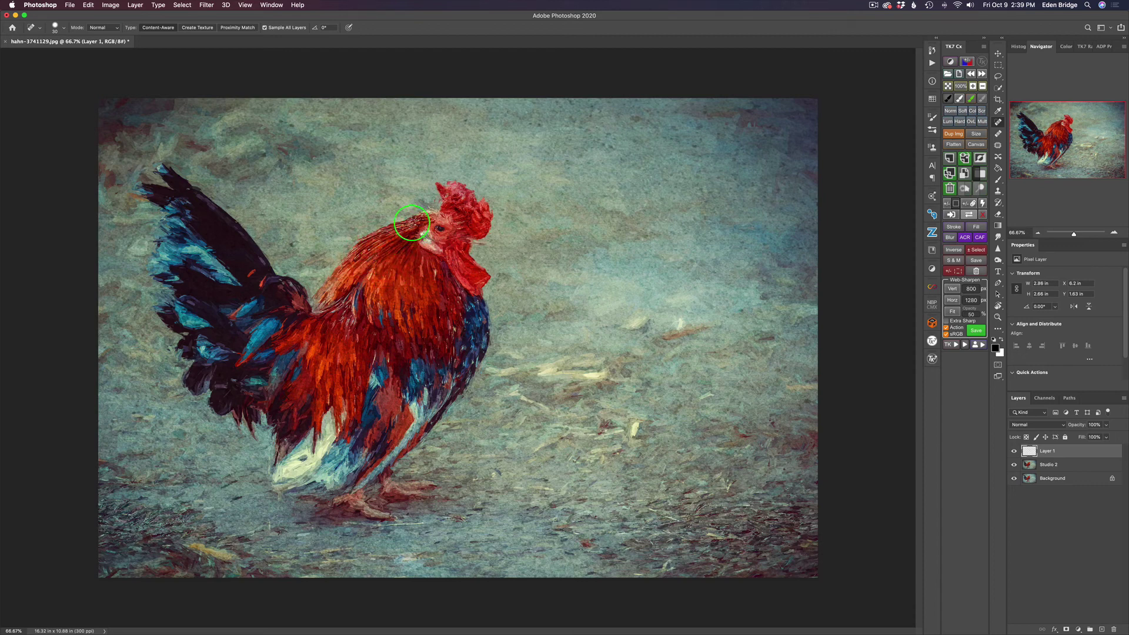
pyautogui.moveTo(415, 211); pyautogui.dragTo(411, 228)
pyautogui.keyDown('alt'); pyautogui.click(1014, 479); pyautogui.keyUp('alt')
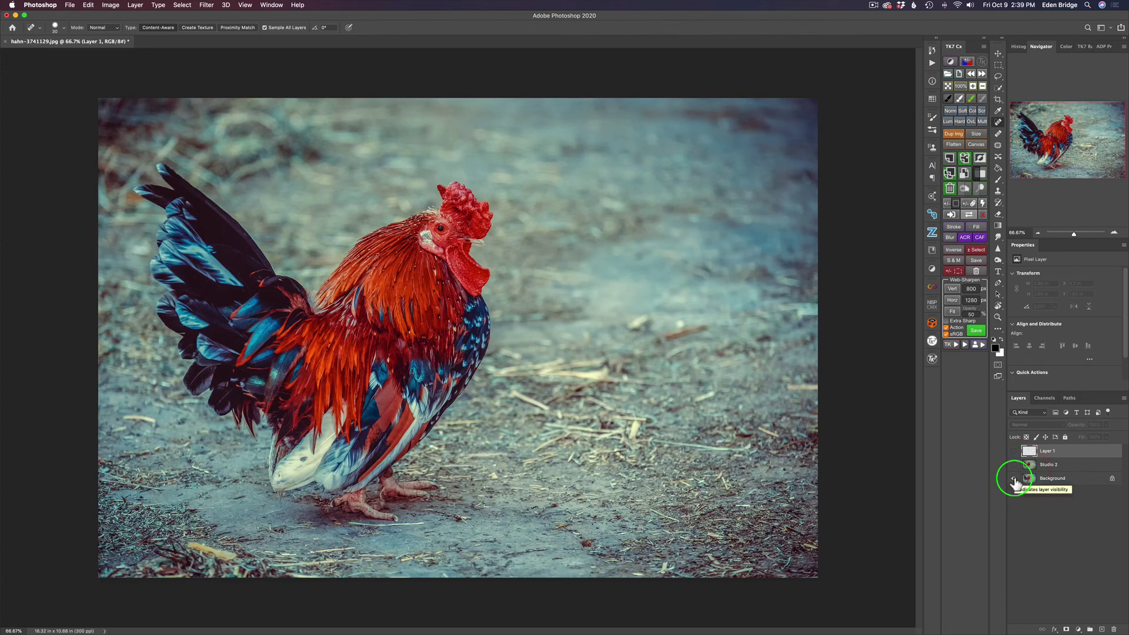
pyautogui.keyDown('alt'); pyautogui.click(1014, 479); pyautogui.keyUp('alt')
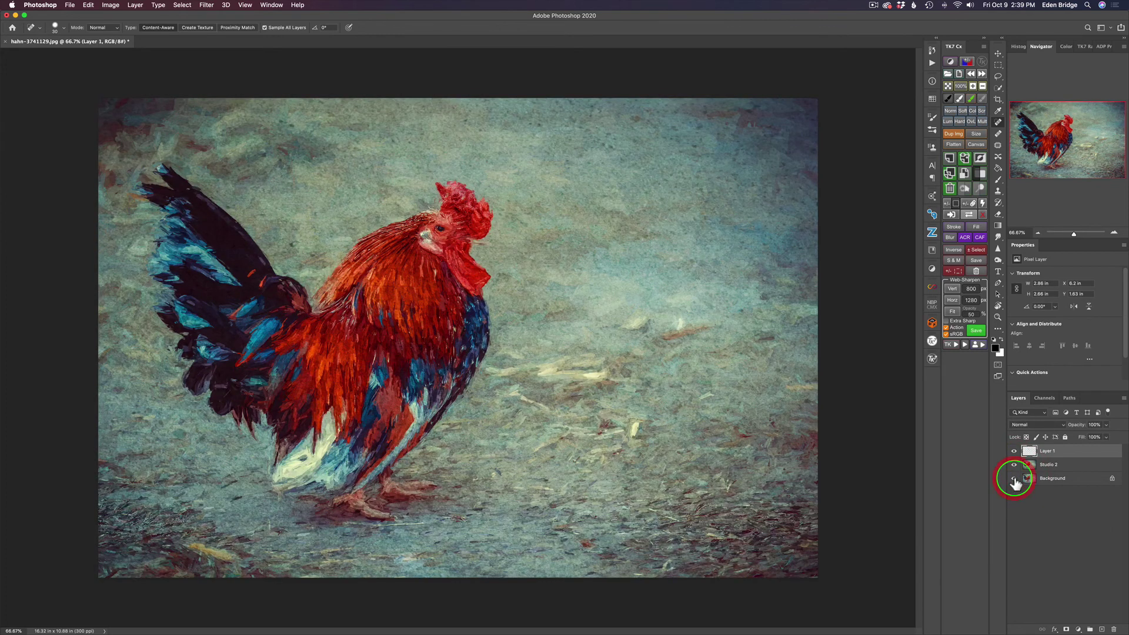